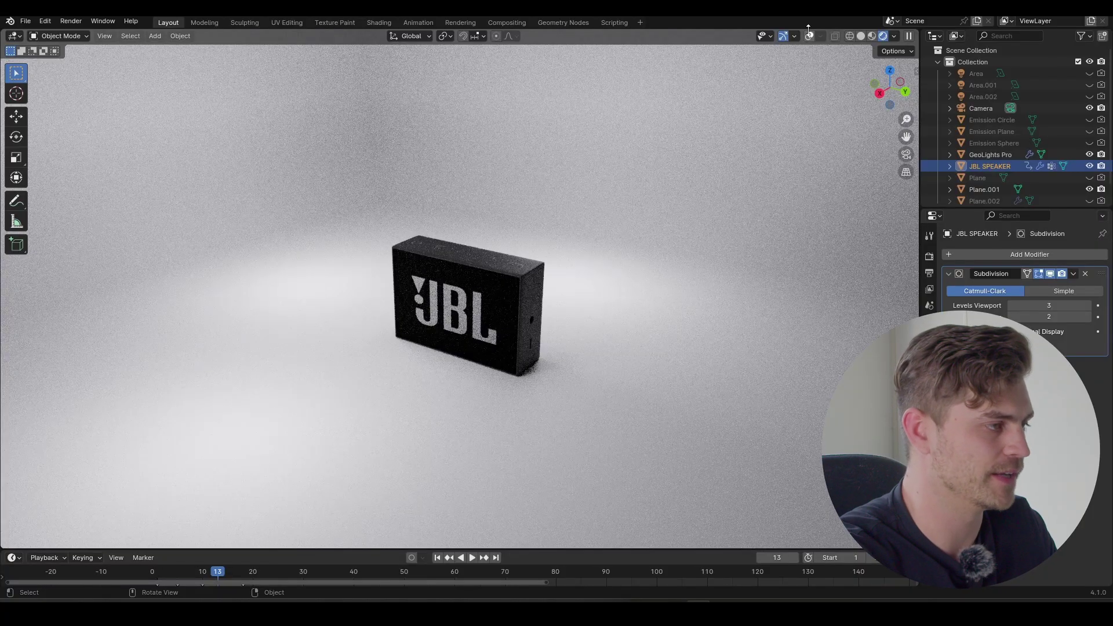
Show the viewport overlays, add a lattice in the middle of the speaker, and scale it up uniformly by about 2
{"action": "left_click", "coordinate": [810, 35]}
{"action": "key", "text": "shift+a"}
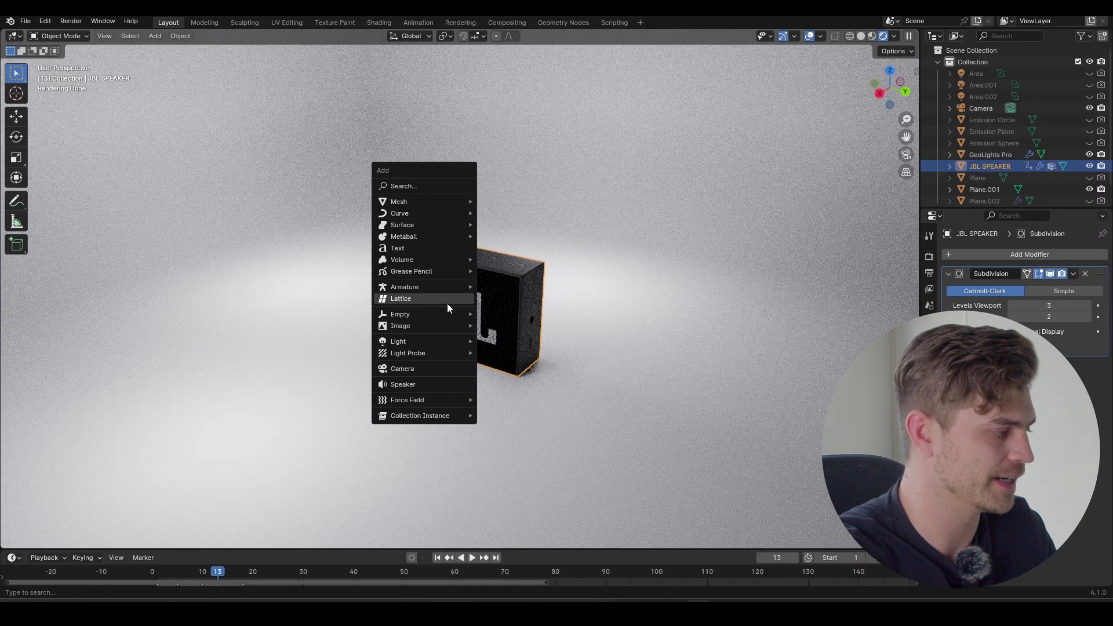
{"action": "left_click", "coordinate": [457, 297]}
{"action": "key", "text": "s"}
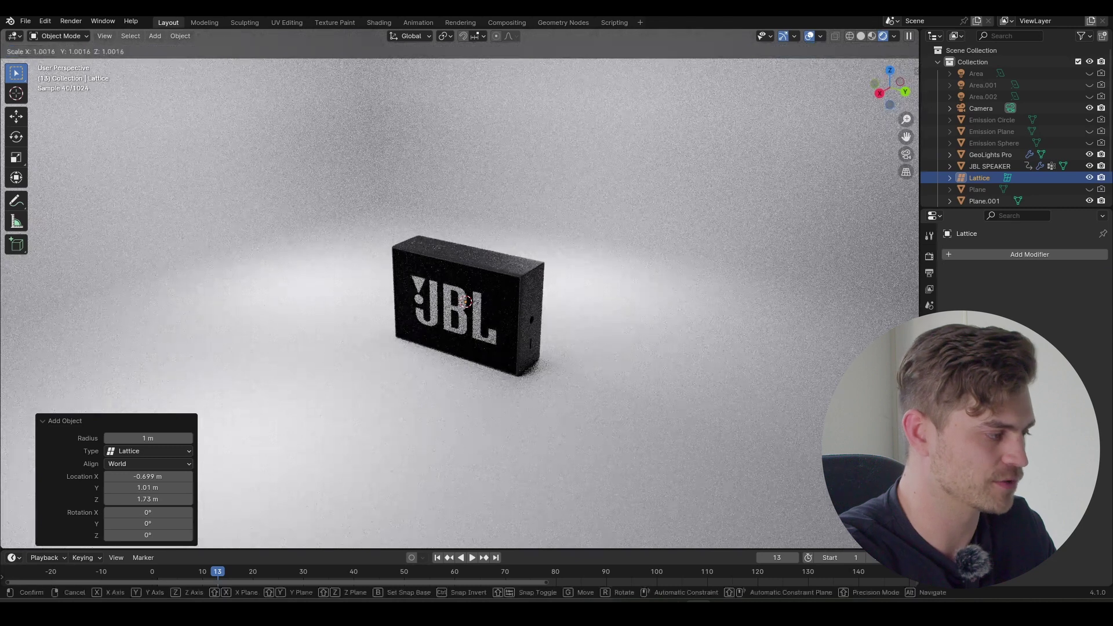
Stretch the lattice along Y, and along Z by about 1.76, so that it encloses the speaker
{"action": "key", "text": "y"}
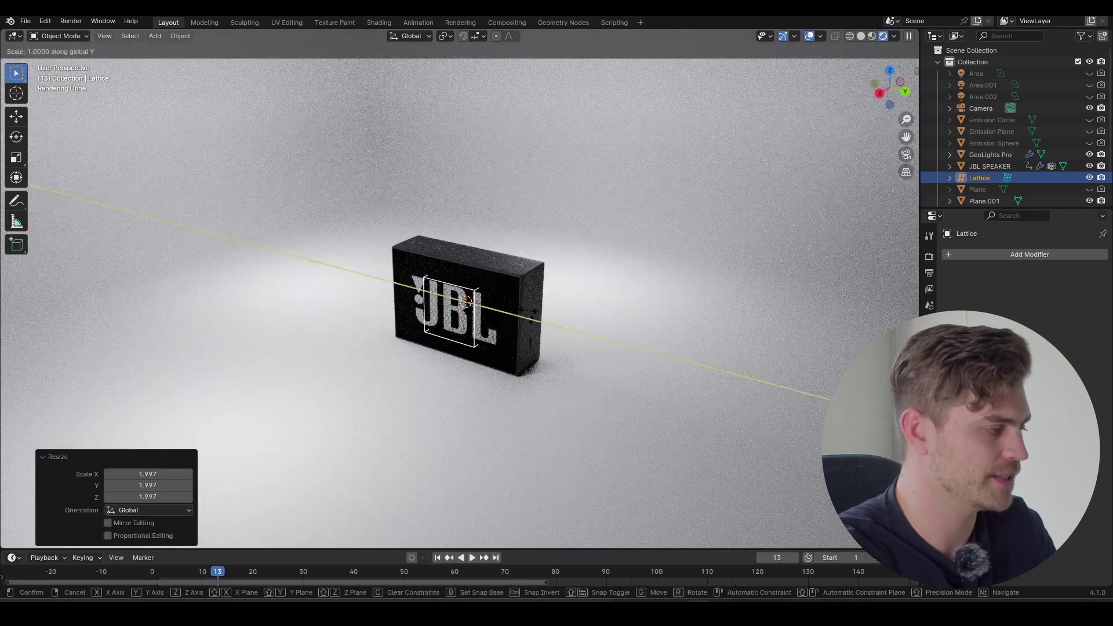
{"action": "left_click", "coordinate": [592, 316]}
{"action": "key", "text": "s"}
{"action": "key", "text": "z"}
{"action": "left_click", "coordinate": [684, 342]}
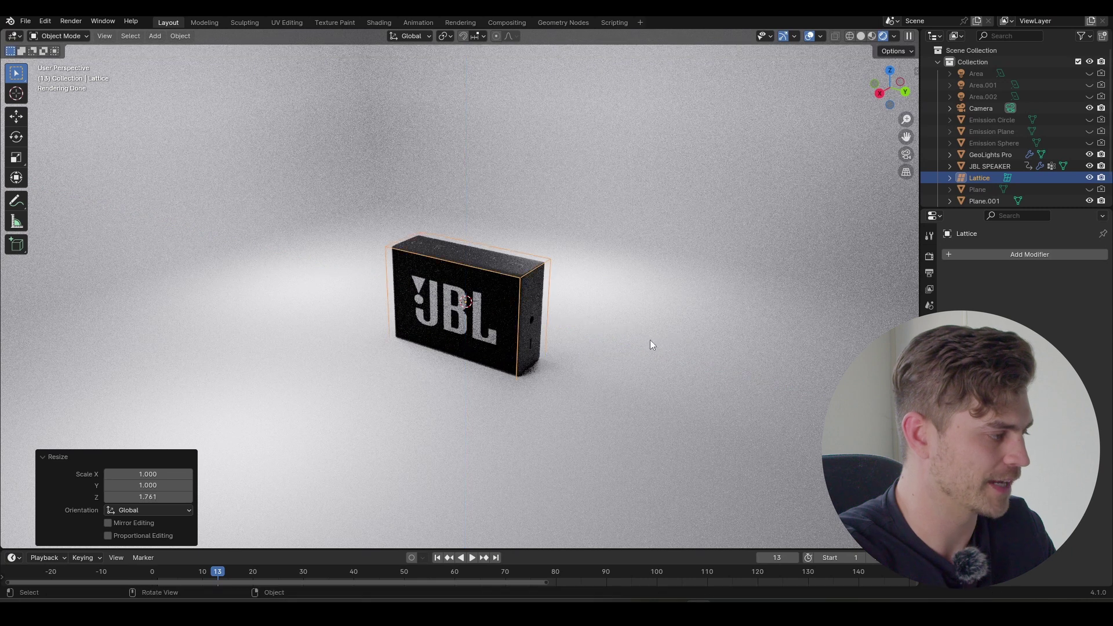
Parent the speaker to the lattice using Lattice Deform
{"action": "scroll", "coordinate": [508, 293], "scroll_direction": "up", "scroll_amount": 4}
{"action": "left_click", "coordinate": [520, 283]}
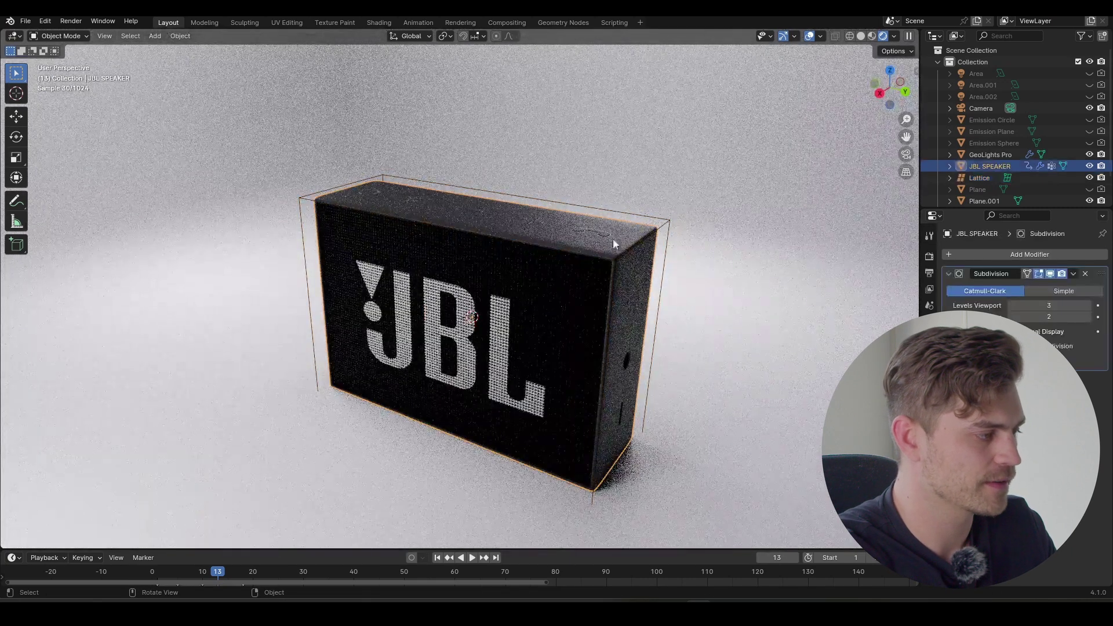
{"action": "left_click", "coordinate": [633, 215], "text": "shift"}
{"action": "key", "text": "ctrl+p"}
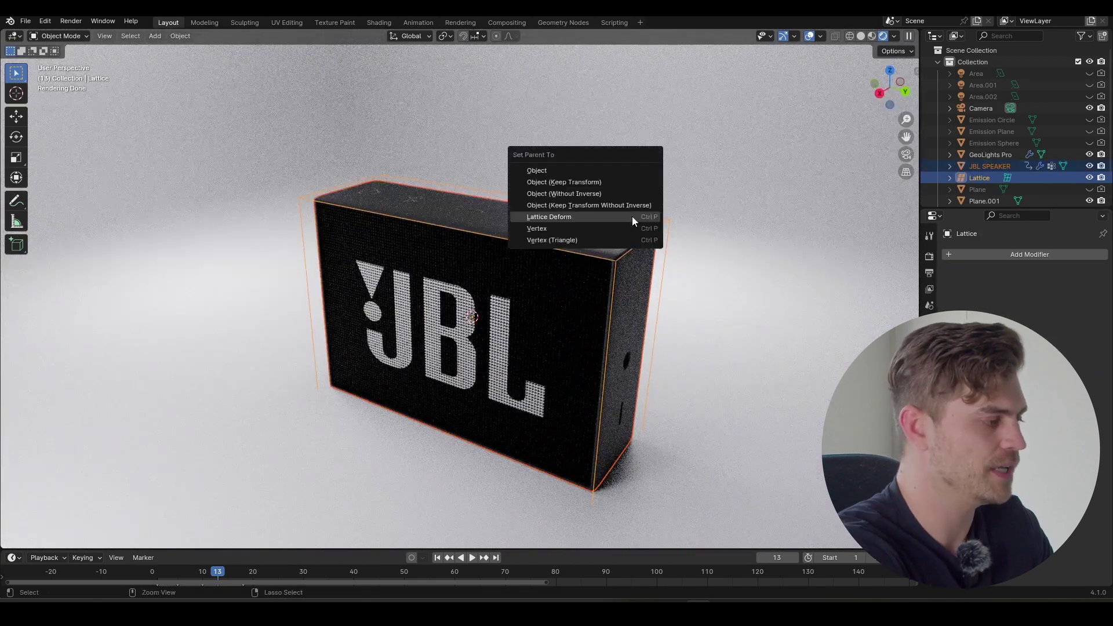
{"action": "left_click", "coordinate": [561, 219]}
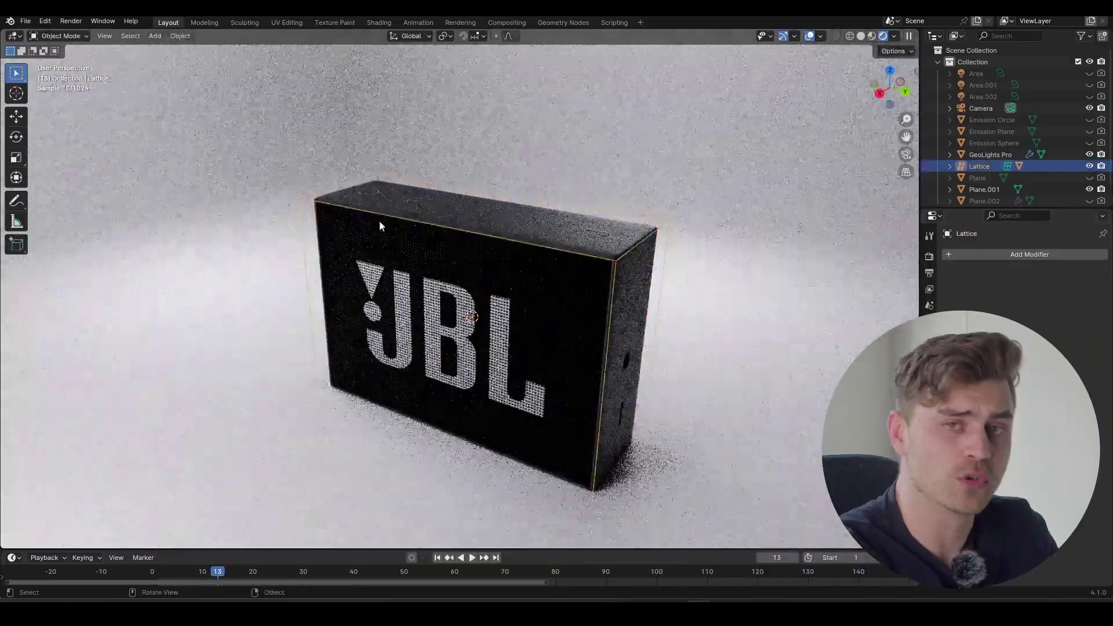
Try moving a lattice corner with proportional editing in Edit Mode to test how the speaker deforms
{"action": "key", "text": "Tab"}
{"action": "key", "text": "g"}
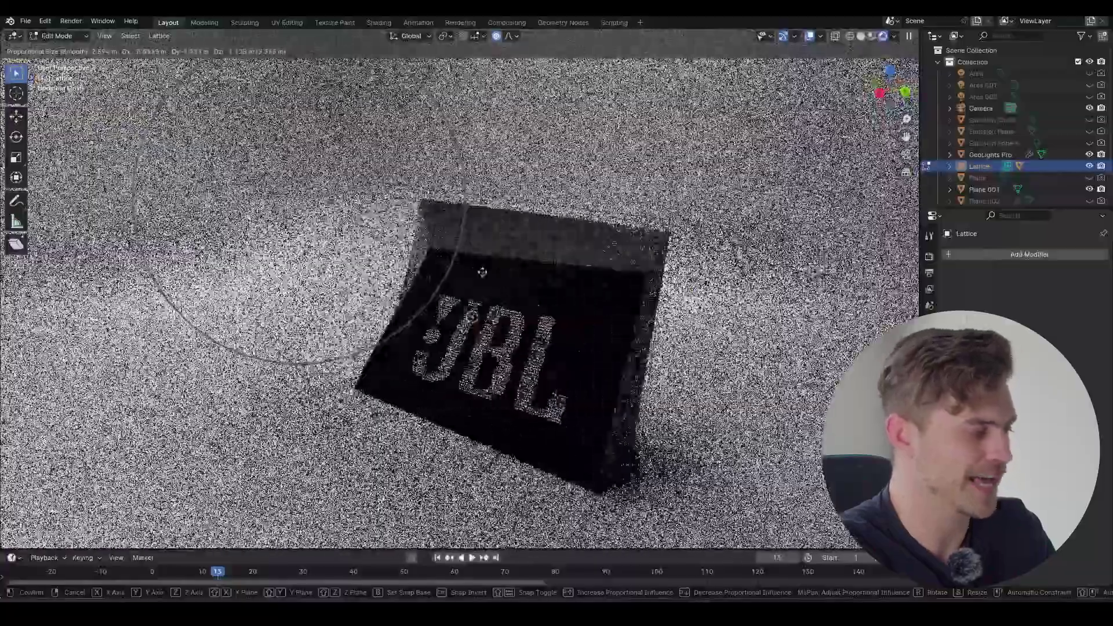
{"action": "key", "text": "Escape"}
{"action": "key", "text": "Tab"}
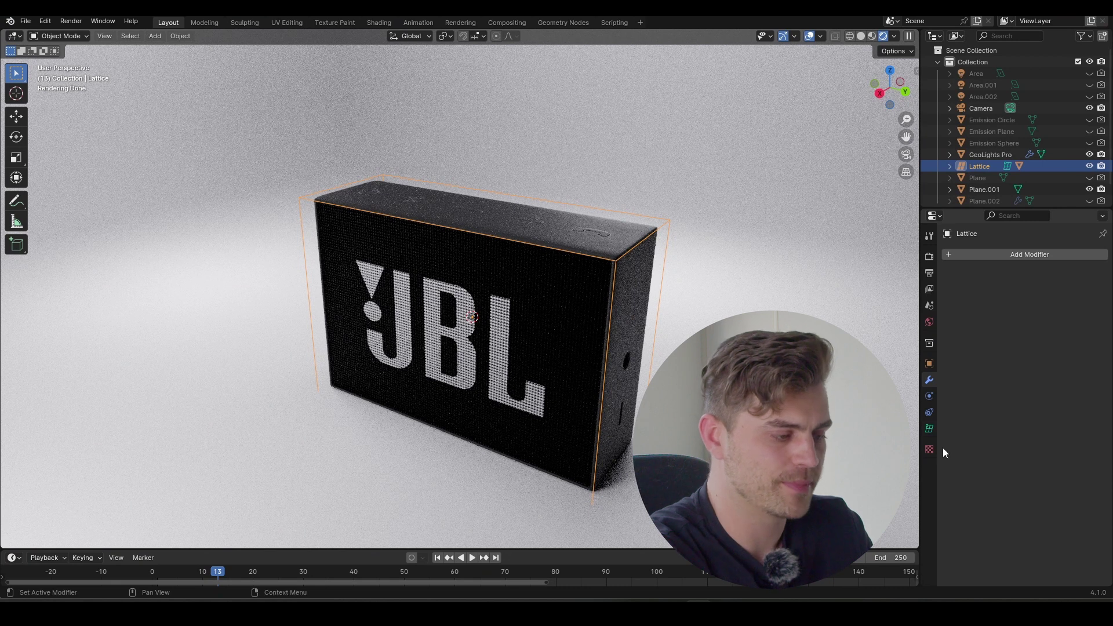
Set the lattice resolution to 5 in U, V and W
{"action": "left_click", "coordinate": [929, 429]}
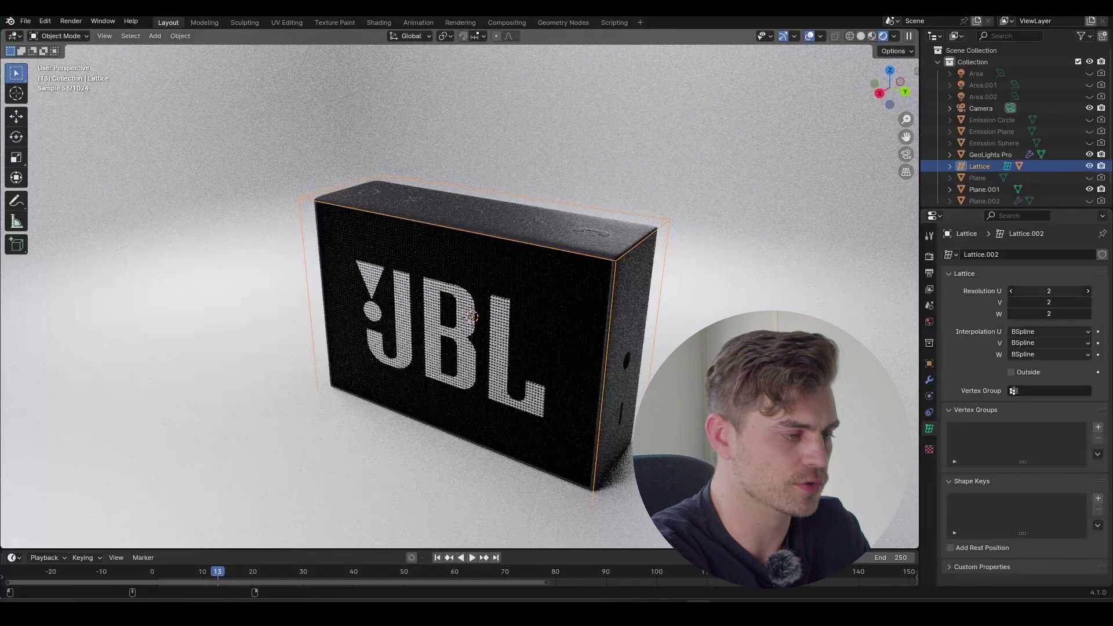
{"action": "type", "text": "5"}
{"action": "key", "text": "Return"}
{"action": "scroll", "coordinate": [534, 314], "scroll_direction": "down", "scroll_amount": 2}
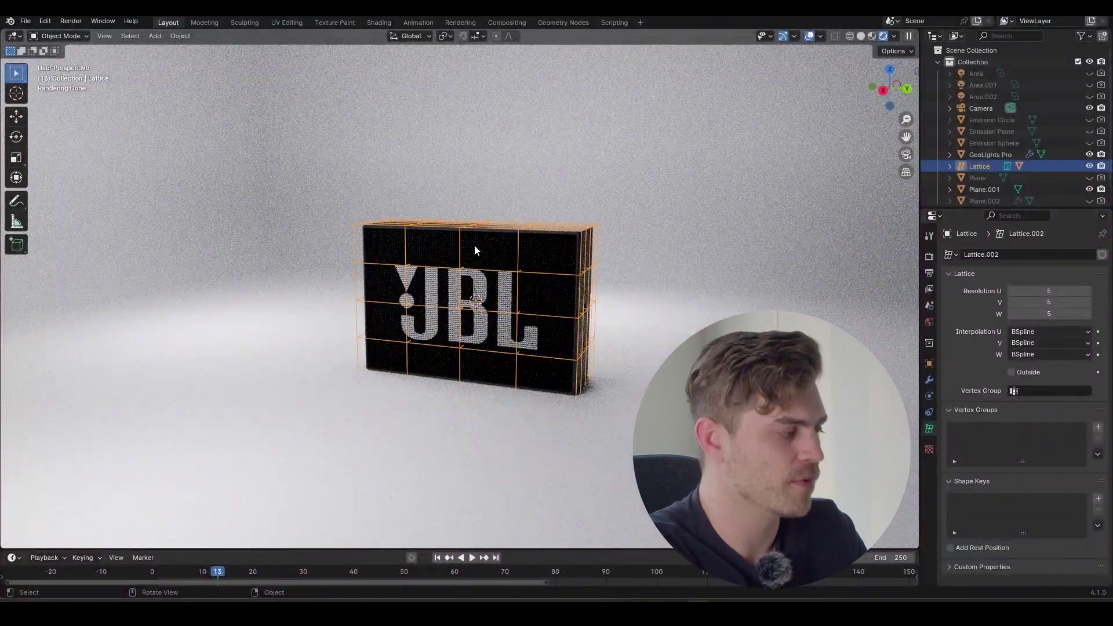
Enlarge the timeline area and keyframe the lattice's location, rotation and scale at frames 1 and 5
{"action": "left_click_drag", "start_coordinate": [578, 549], "coordinate": [578, 377]}
{"action": "scroll", "coordinate": [521, 249], "scroll_direction": "down", "scroll_amount": 4}
{"action": "mouse_move", "coordinate": [522, 250]}
{"action": "middle_mouse_down"}
{"action": "mouse_move", "coordinate": [525, 267]}
{"action": "mouse_move", "coordinate": [545, 250]}
{"action": "mouse_move", "coordinate": [518, 269]}
{"action": "middle_mouse_up"}
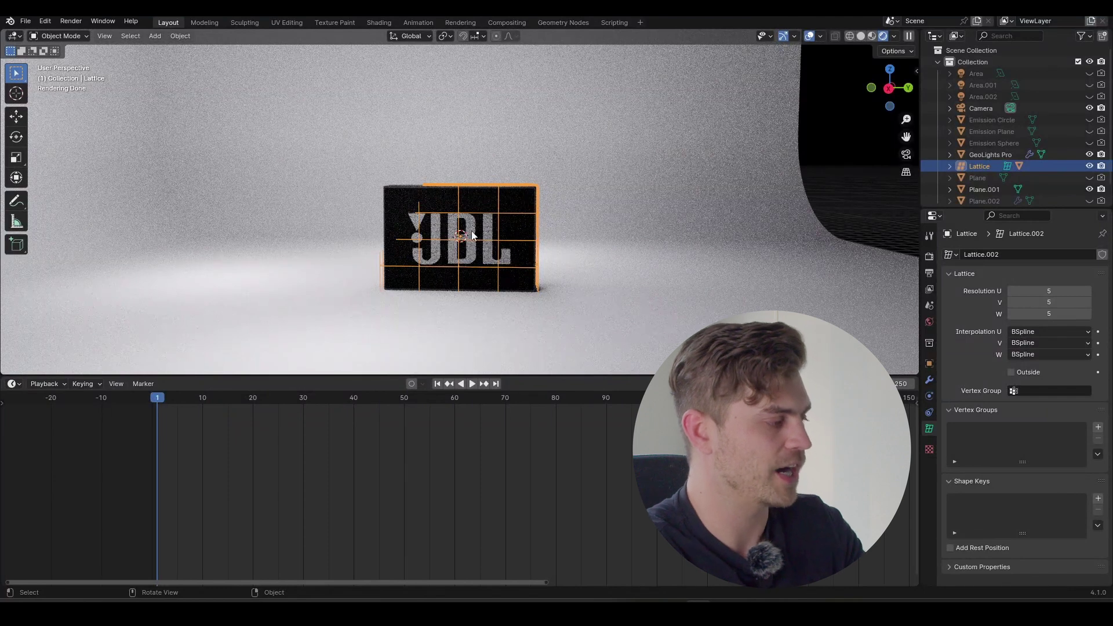
{"action": "key", "text": "i"}
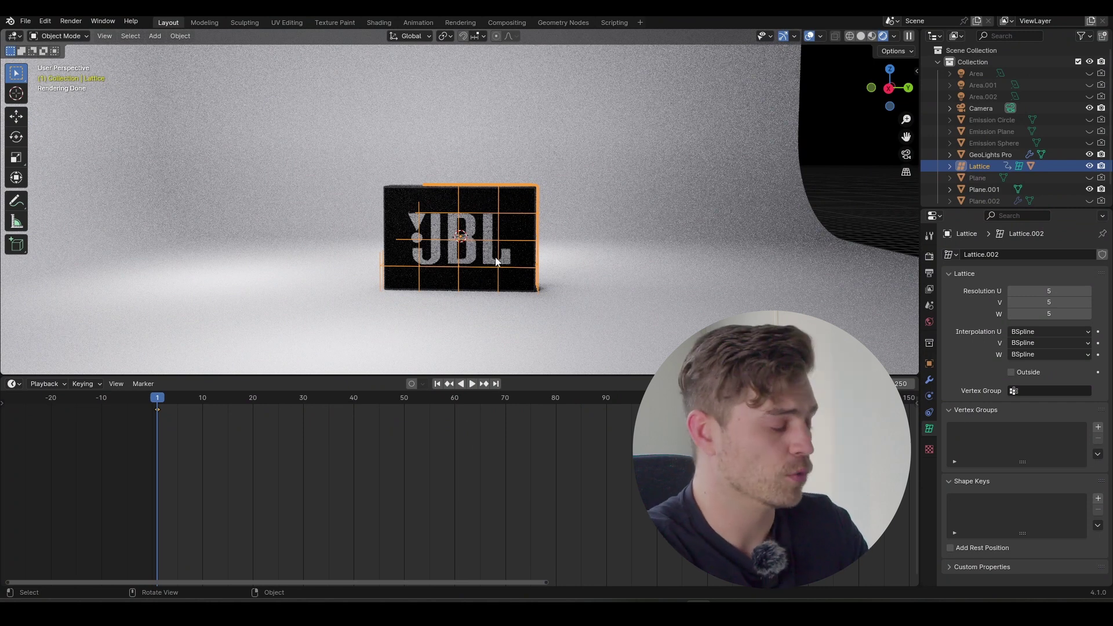
{"action": "key", "text": "i"}
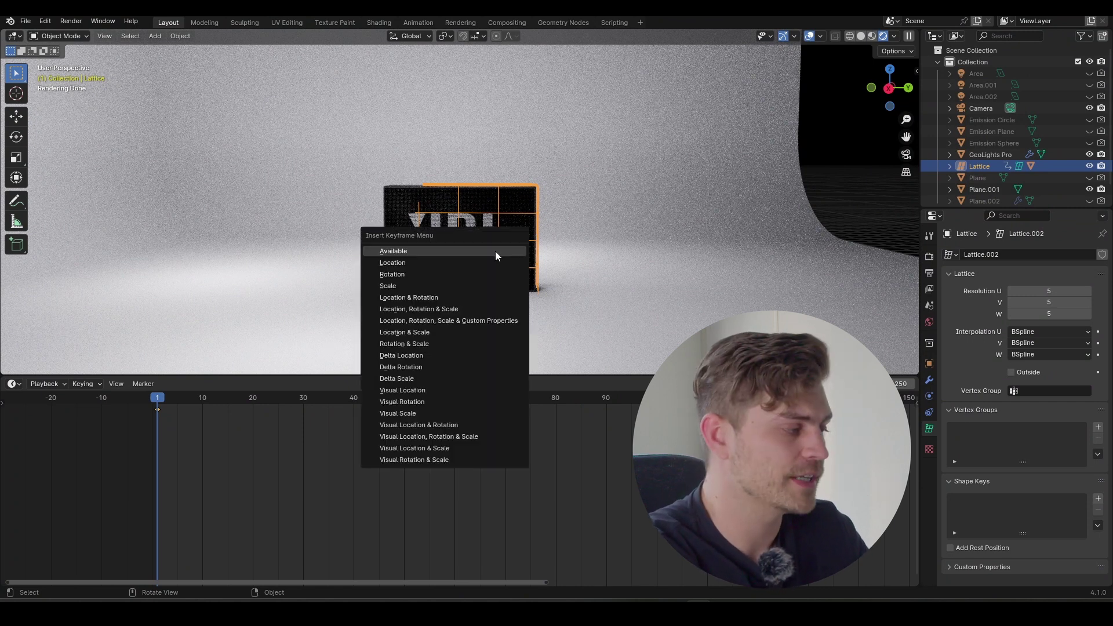
{"action": "left_click", "coordinate": [432, 310]}
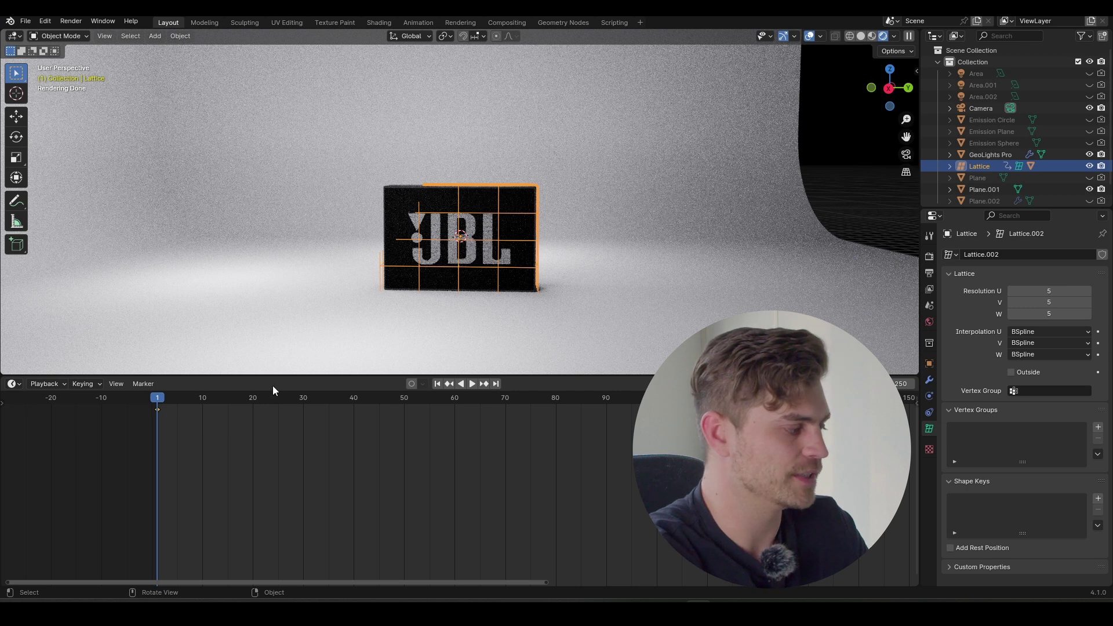
{"action": "left_click", "coordinate": [177, 400]}
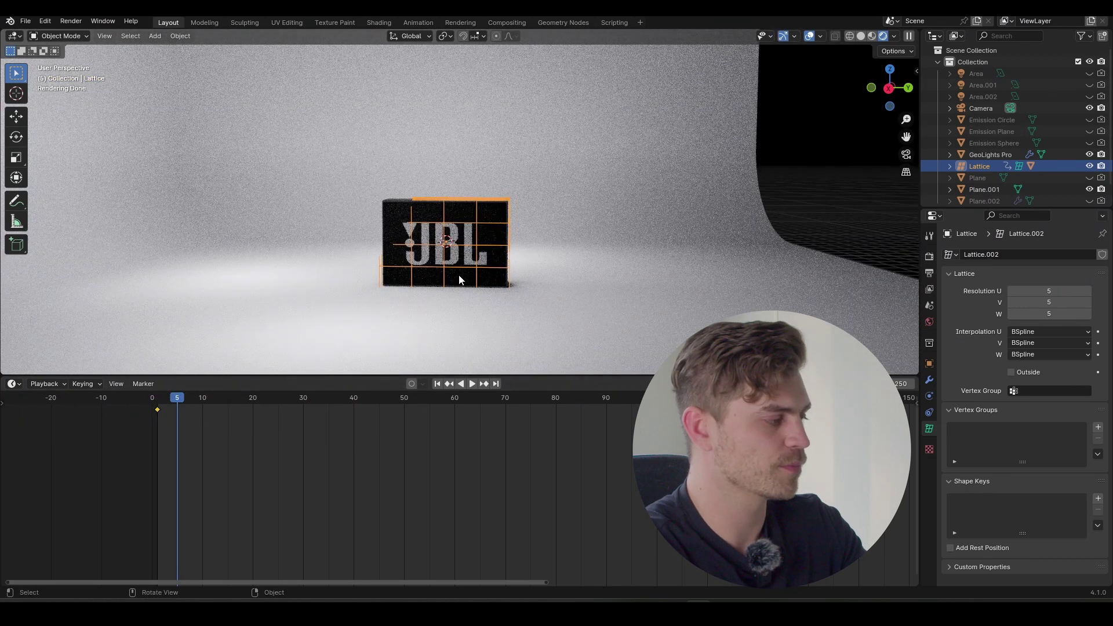
{"action": "key", "text": "i"}
At frame 10, raise the lattice about 3.85 m along Z and keyframe it there
{"action": "left_click_drag", "start_coordinate": [177, 401], "coordinate": [204, 403]}
{"action": "key", "text": "g"}
{"action": "key", "text": "z"}
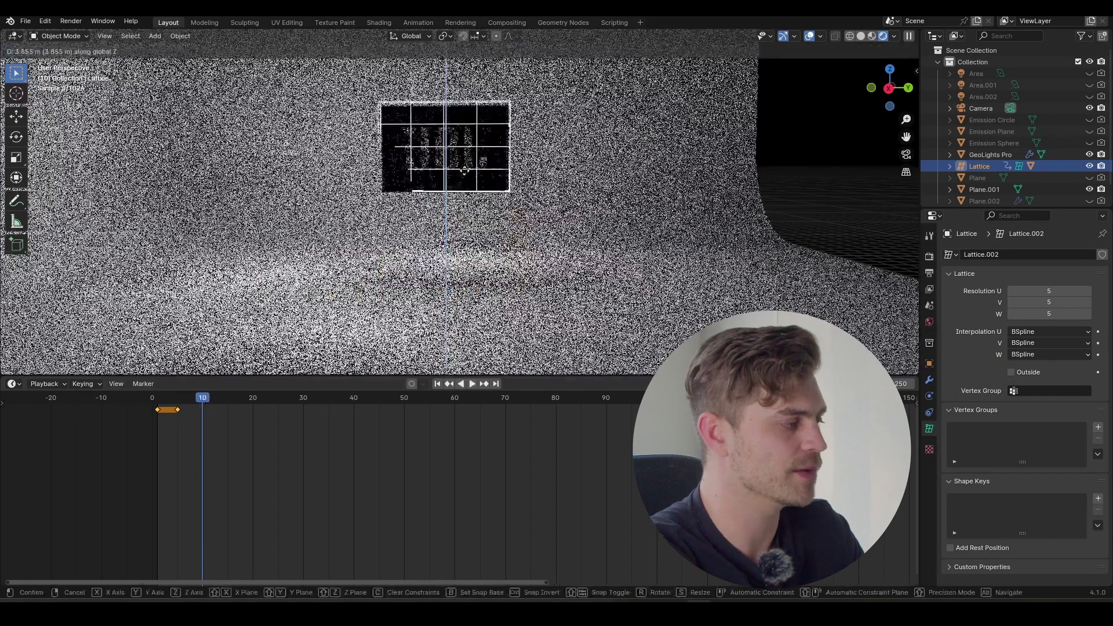
{"action": "left_click", "coordinate": [465, 170]}
{"action": "key", "text": "i"}
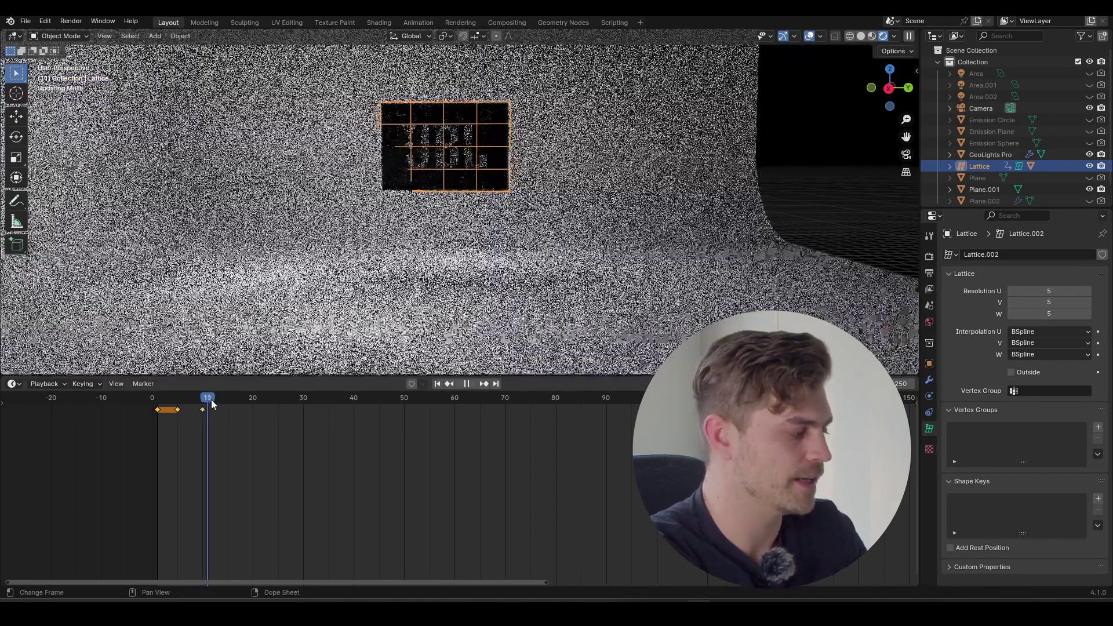
Copy the lattice's resting keyframe from before the jump and paste it at frame 15
{"action": "left_click", "coordinate": [227, 401]}
{"action": "key", "text": "space"}
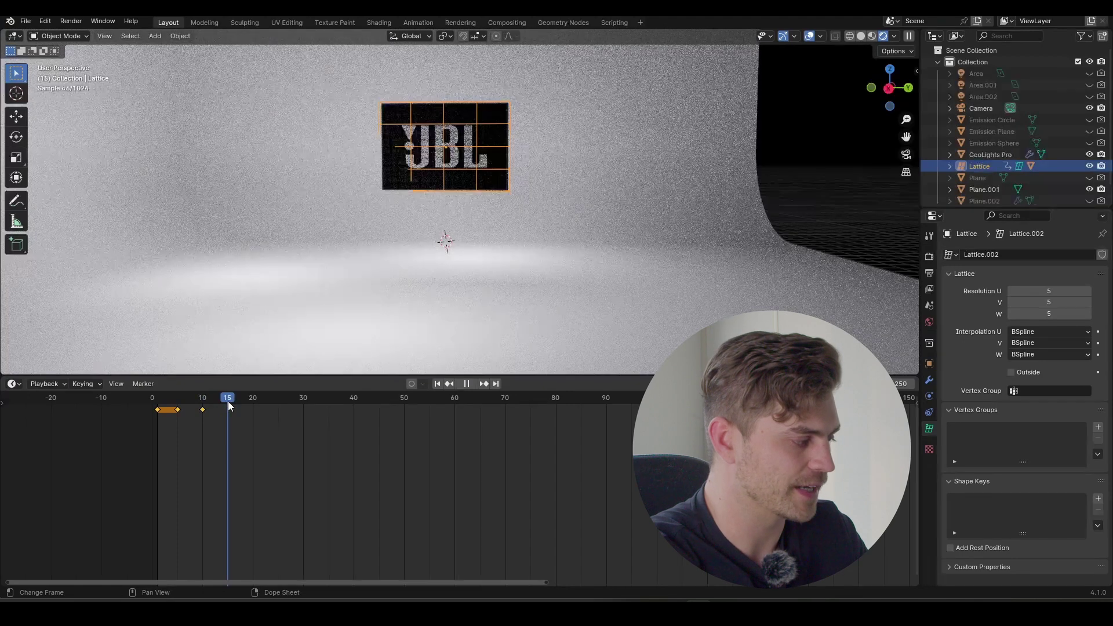
{"action": "key", "text": "space"}
{"action": "key", "text": "b"}
{"action": "left_click_drag", "start_coordinate": [171, 408], "coordinate": [171, 408]}
{"action": "key", "text": "ctrl+c"}
{"action": "key", "text": "ctrl+v"}
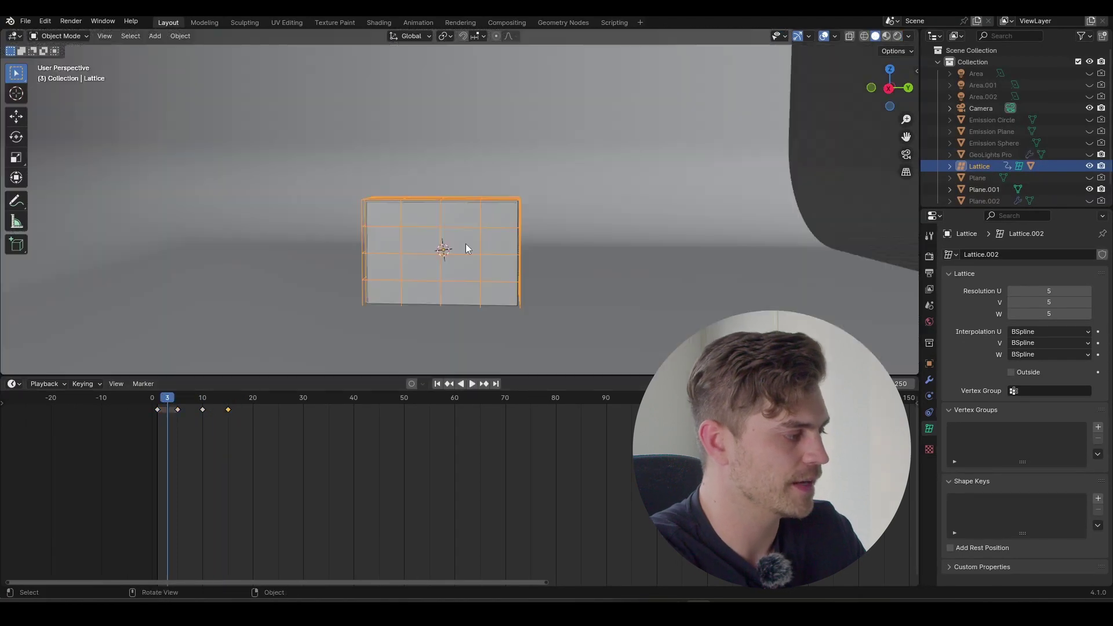
Play the animation to check the lattice's up-and-down jump
{"action": "scroll", "coordinate": [467, 245], "scroll_direction": "up", "scroll_amount": 1}
{"action": "middle_click_drag", "start_coordinate": [469, 246], "coordinate": [460, 247]}
{"action": "key", "text": "space"}
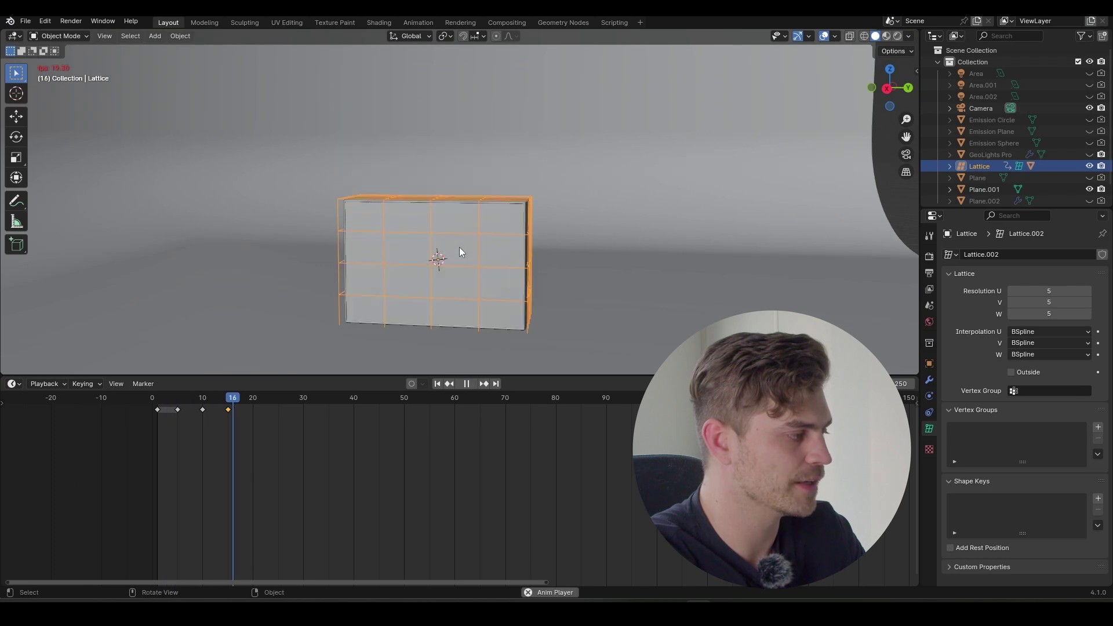
{"action": "scroll", "coordinate": [459, 247], "scroll_direction": "down", "scroll_amount": 2}
{"action": "key", "text": "Escape"}
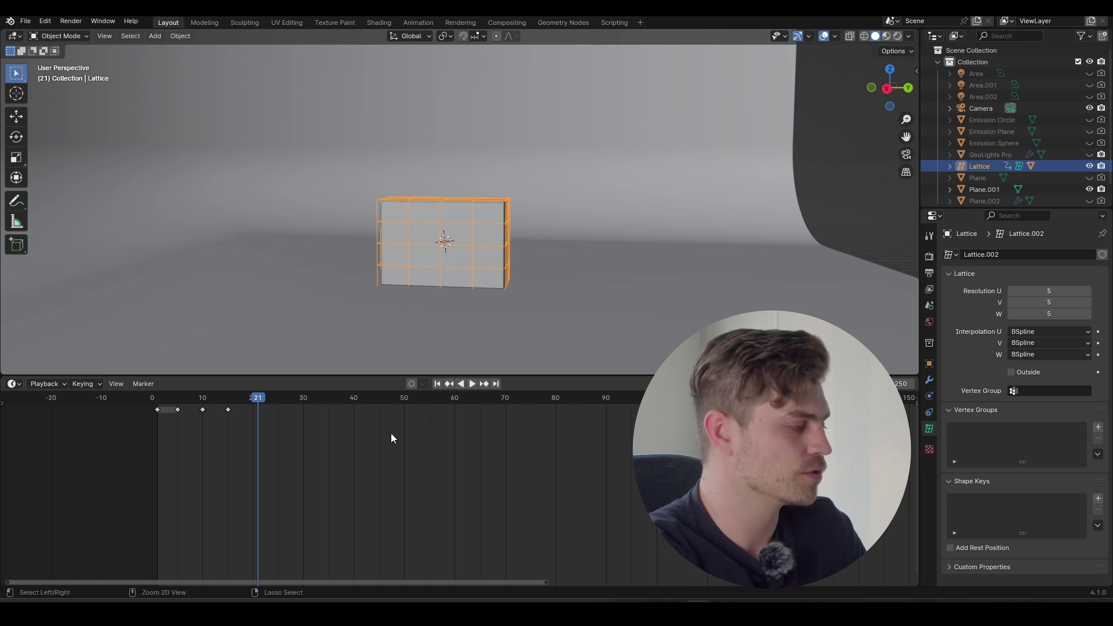
Switch the timeline to the Graph Editor, expand the lattice's transform channels, and select the Z Location curve
{"action": "key", "text": "ctrl+Tab"}
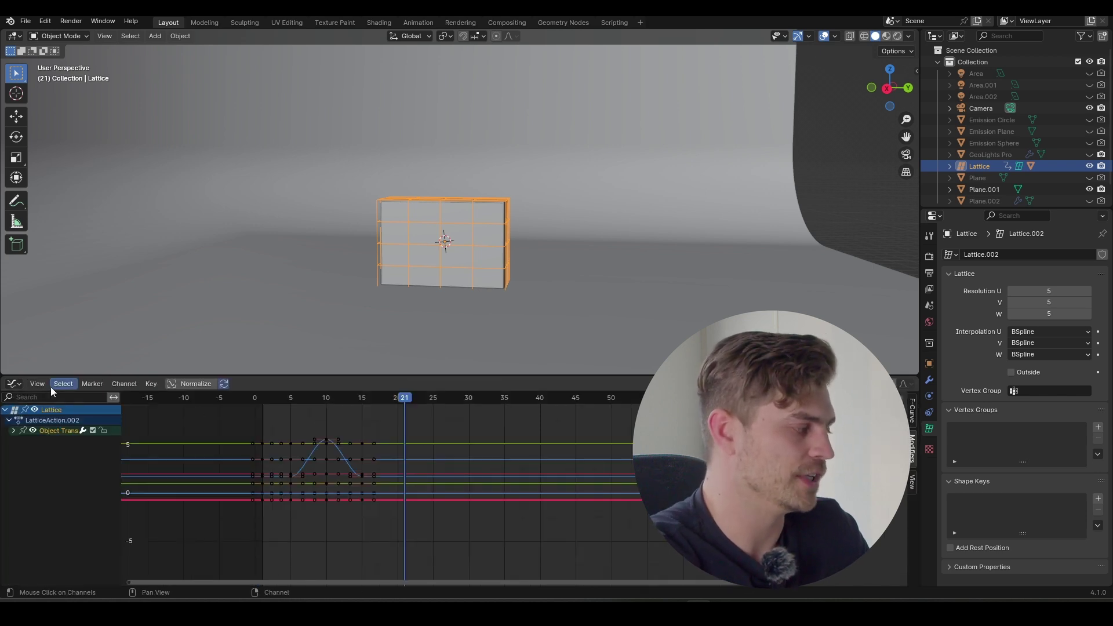
{"action": "left_click", "coordinate": [12, 383]}
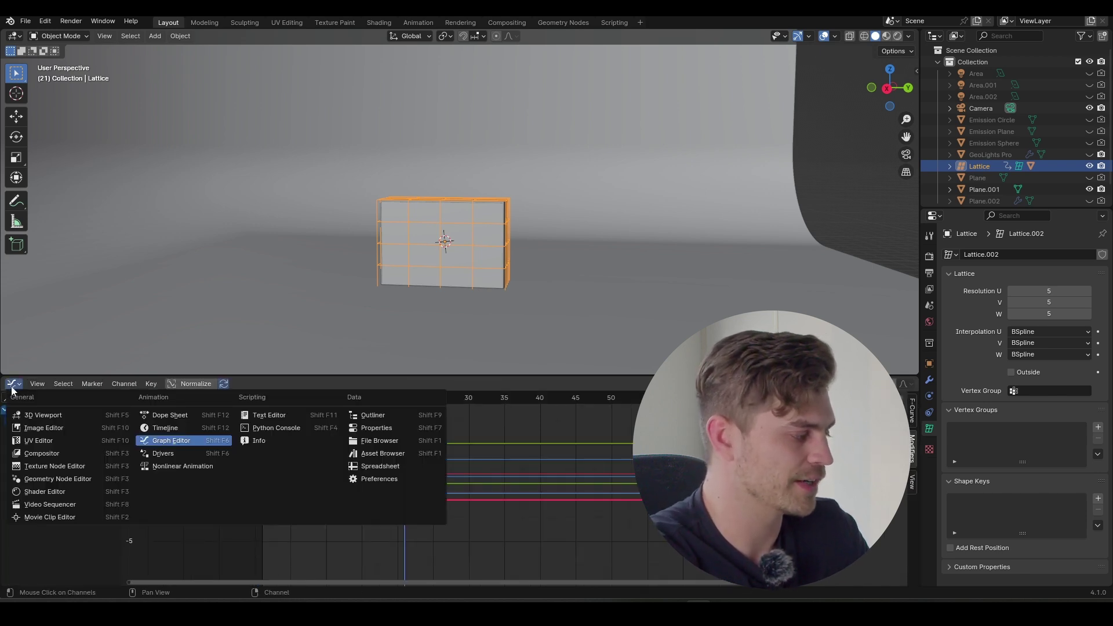
{"action": "left_click", "coordinate": [167, 442]}
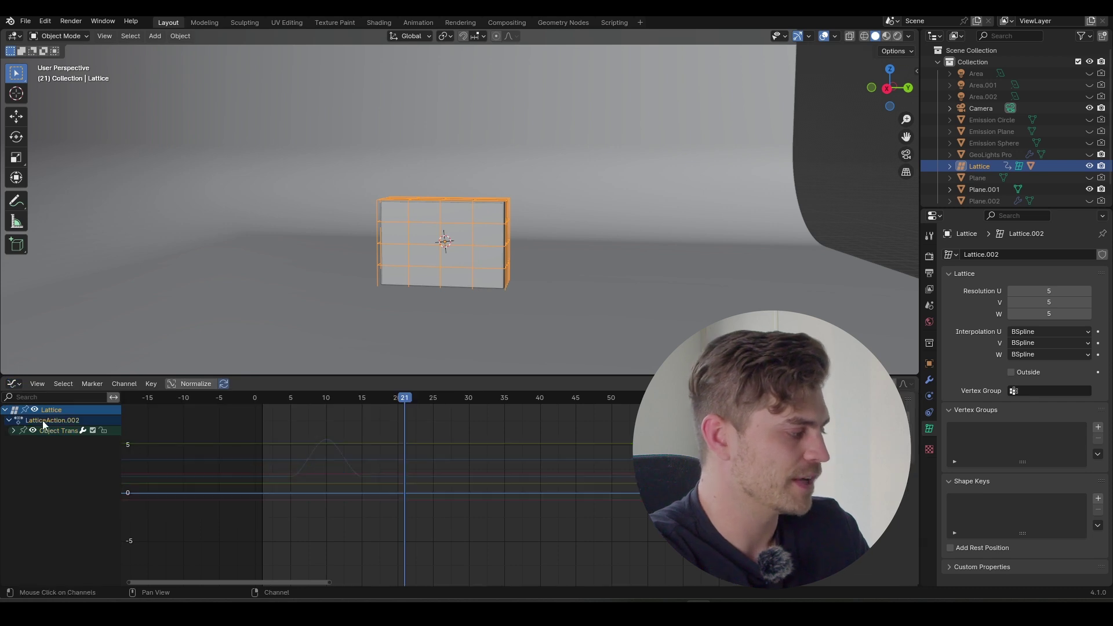
{"action": "left_click", "coordinate": [13, 431]}
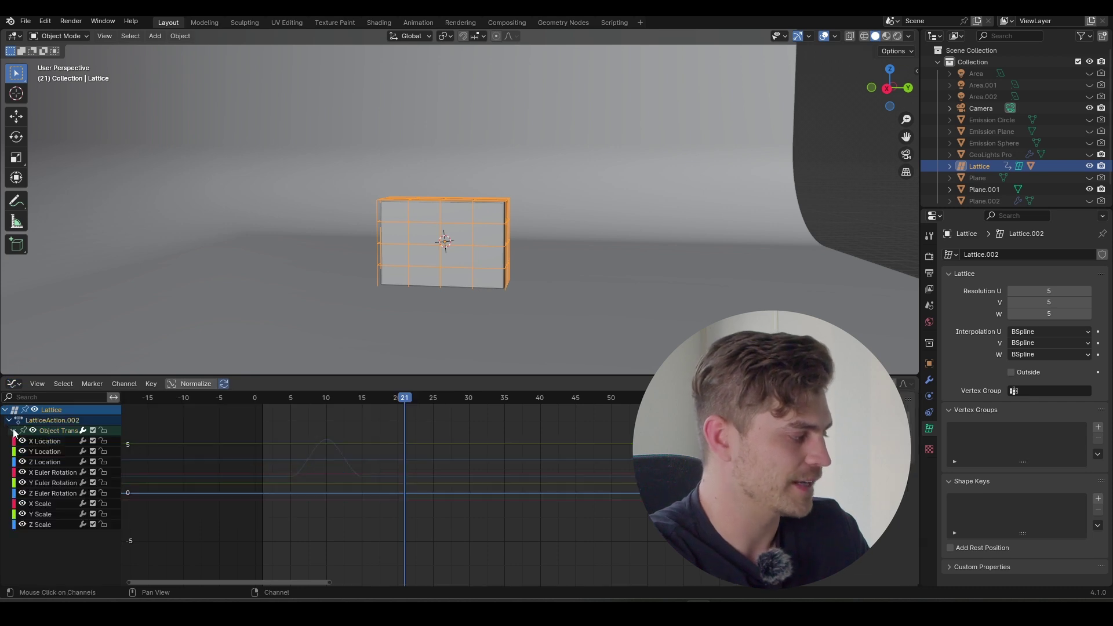
{"action": "left_click", "coordinate": [60, 464]}
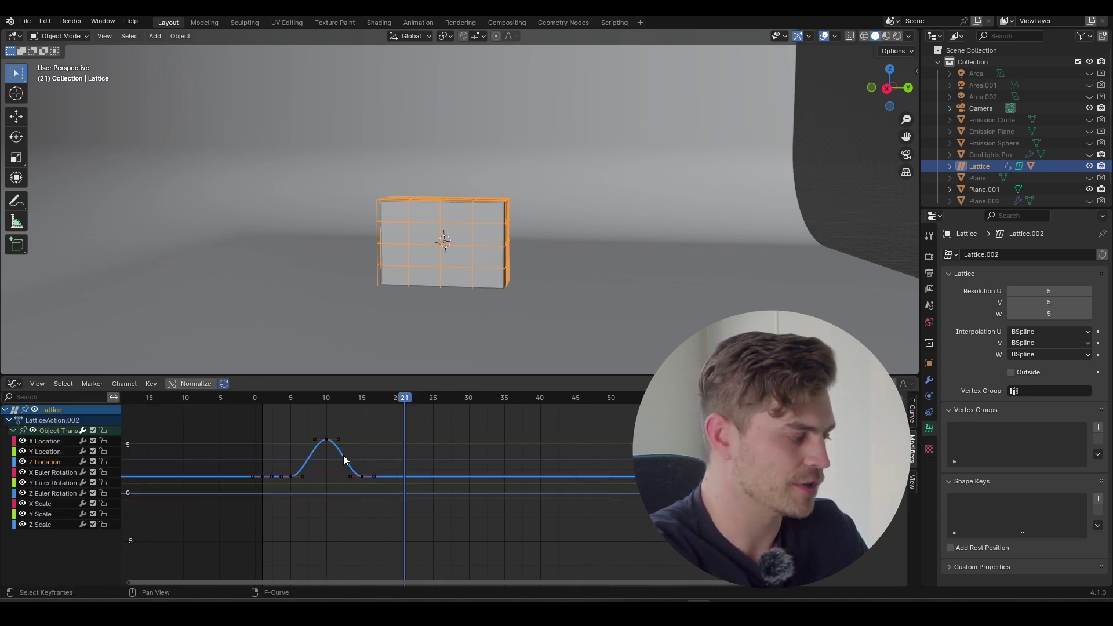
{"action": "scroll", "coordinate": [343, 459], "scroll_direction": "up", "scroll_amount": 5}
{"action": "middle_click_drag", "start_coordinate": [320, 450], "coordinate": [456, 486]}
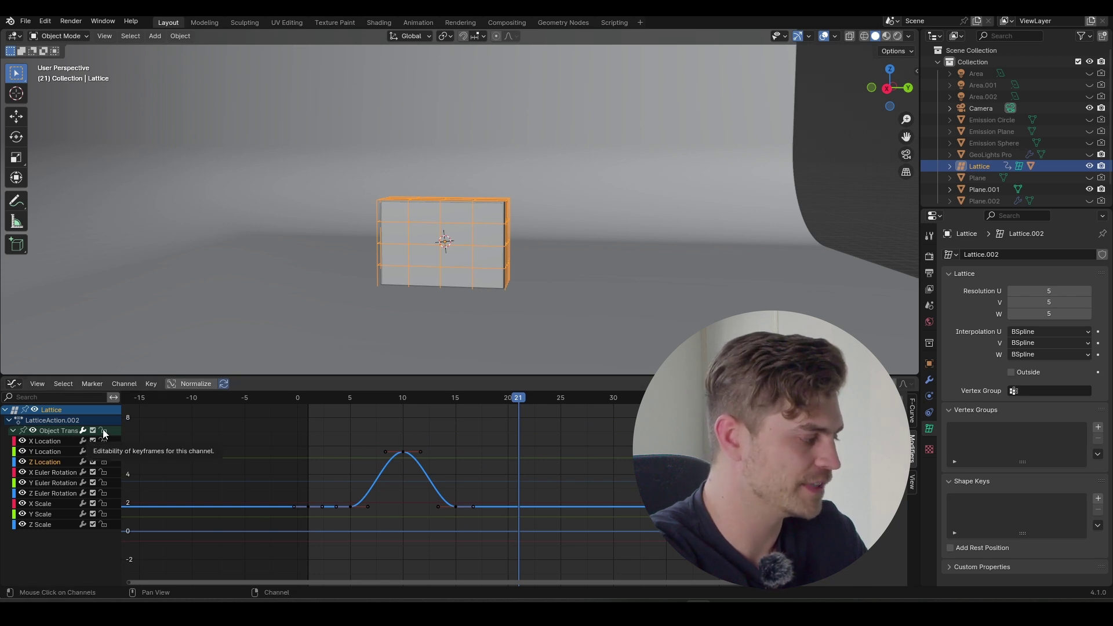
Lock every lattice transform channel except Z Location, then select all keyframes on its curve and frame them
{"action": "left_click", "coordinate": [103, 431]}
{"action": "left_click", "coordinate": [103, 462]}
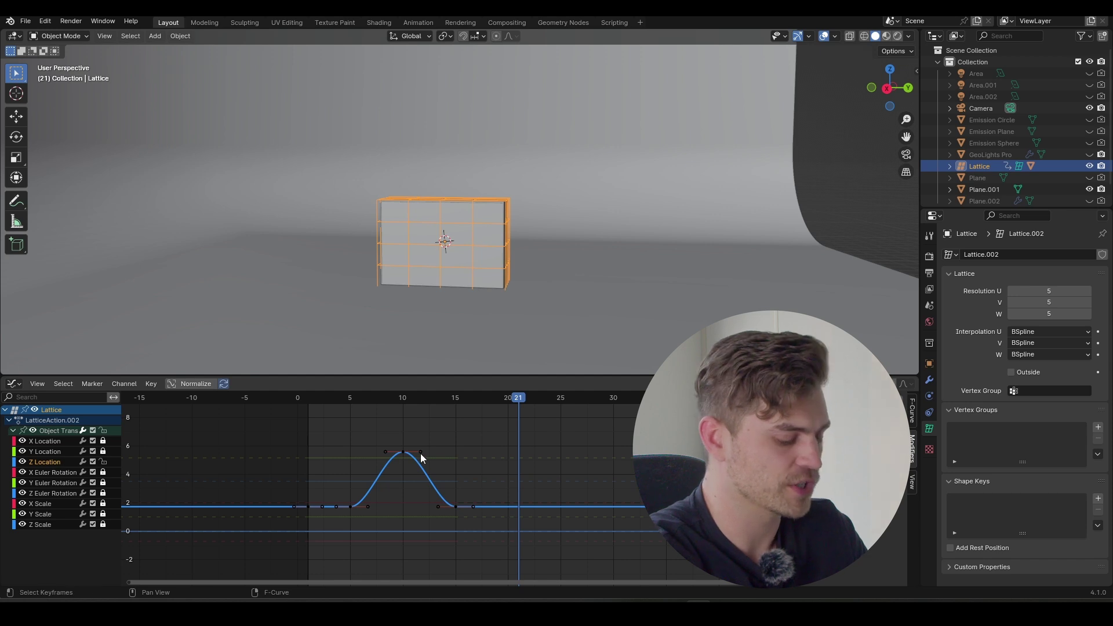
{"action": "key", "text": "a"}
{"action": "key", "text": "KP_Decimal"}
{"action": "scroll", "coordinate": [435, 455], "scroll_direction": "down", "scroll_amount": 4}
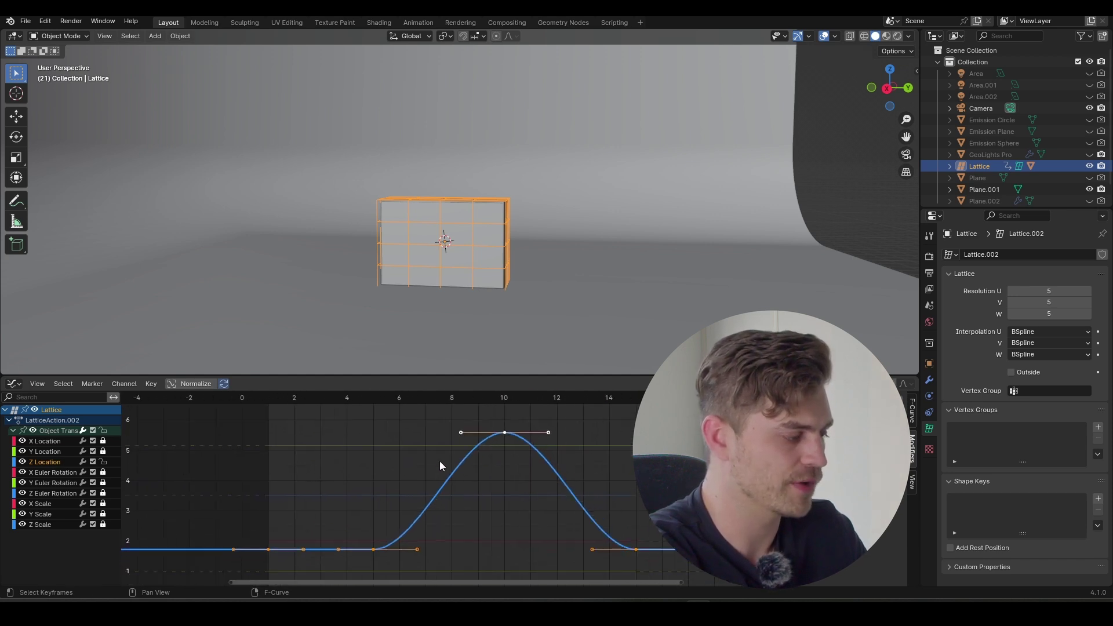
{"action": "middle_click_drag", "start_coordinate": [500, 485], "coordinate": [460, 485]}
Play back the jump from its start to review its timing against the Z Location curve
{"action": "left_click", "coordinate": [257, 399]}
{"action": "key", "text": "space"}
{"action": "key", "text": "space"}
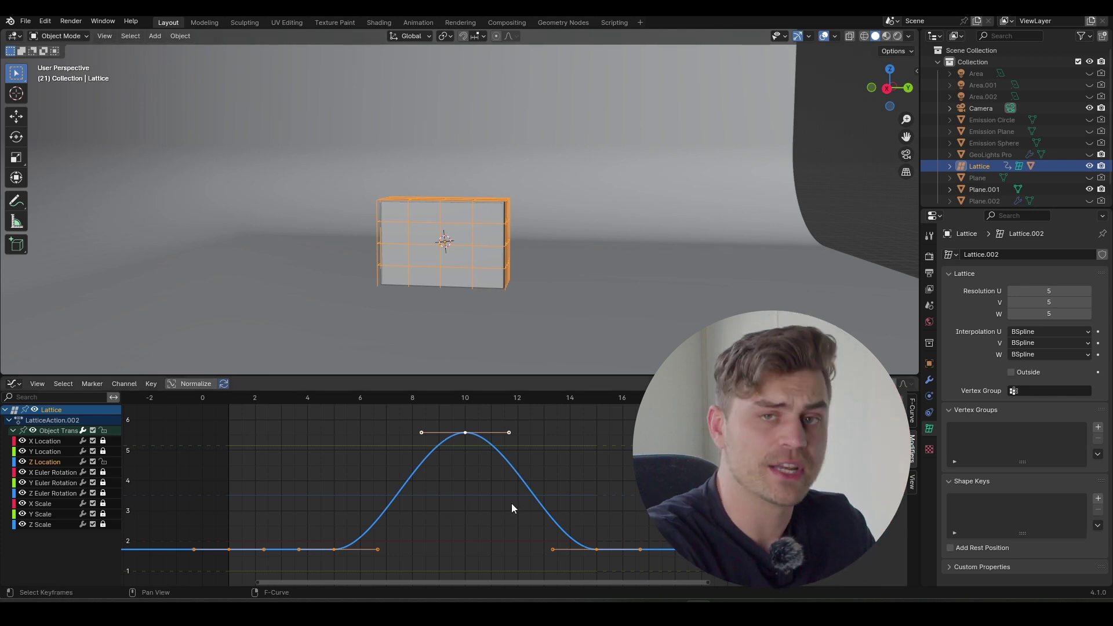
Widen the handles of the Z Location peak keyframe at frame 10 by about 2.25 along X, and return to frame 2
{"action": "left_click", "coordinate": [438, 460]}
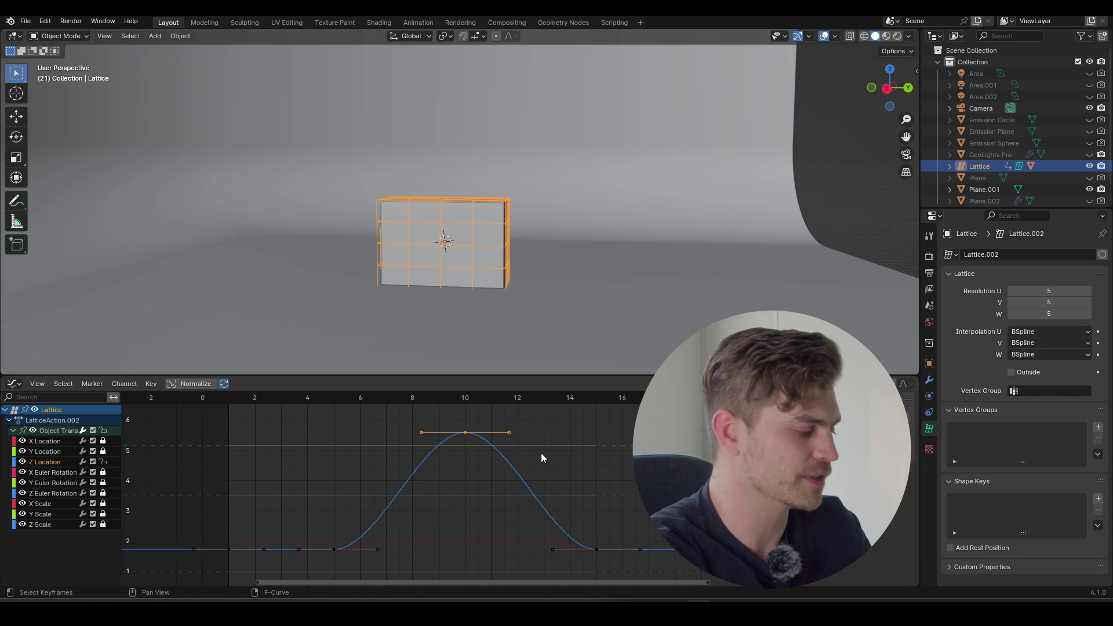
{"action": "key", "text": "s"}
{"action": "key", "text": "x"}
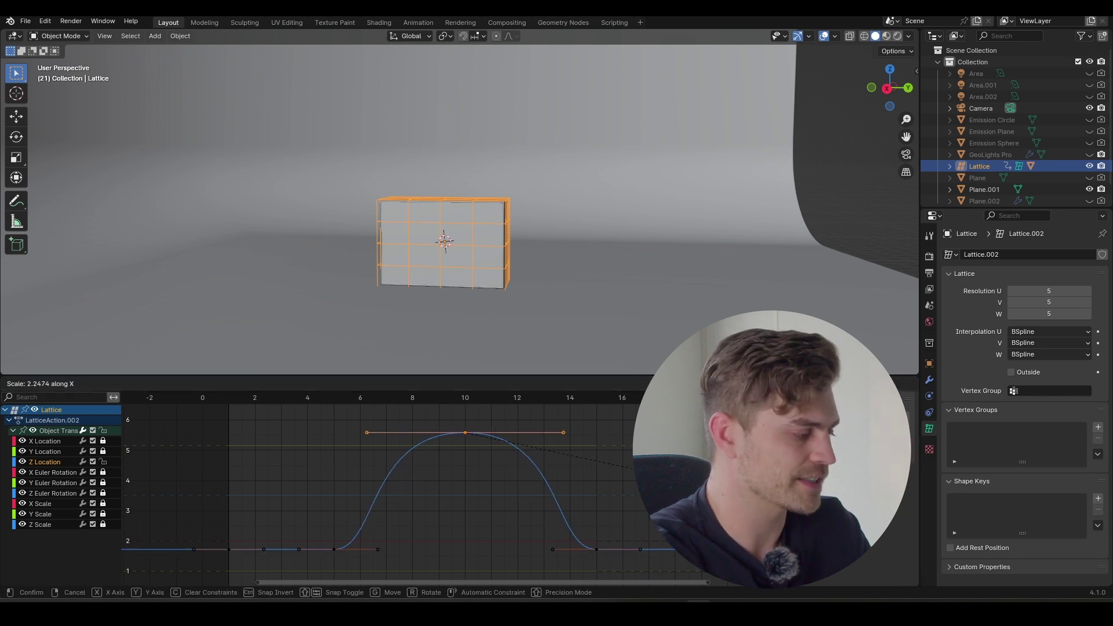
{"action": "left_click", "coordinate": [653, 476]}
{"action": "scroll", "coordinate": [446, 480], "scroll_direction": "up", "scroll_amount": 3}
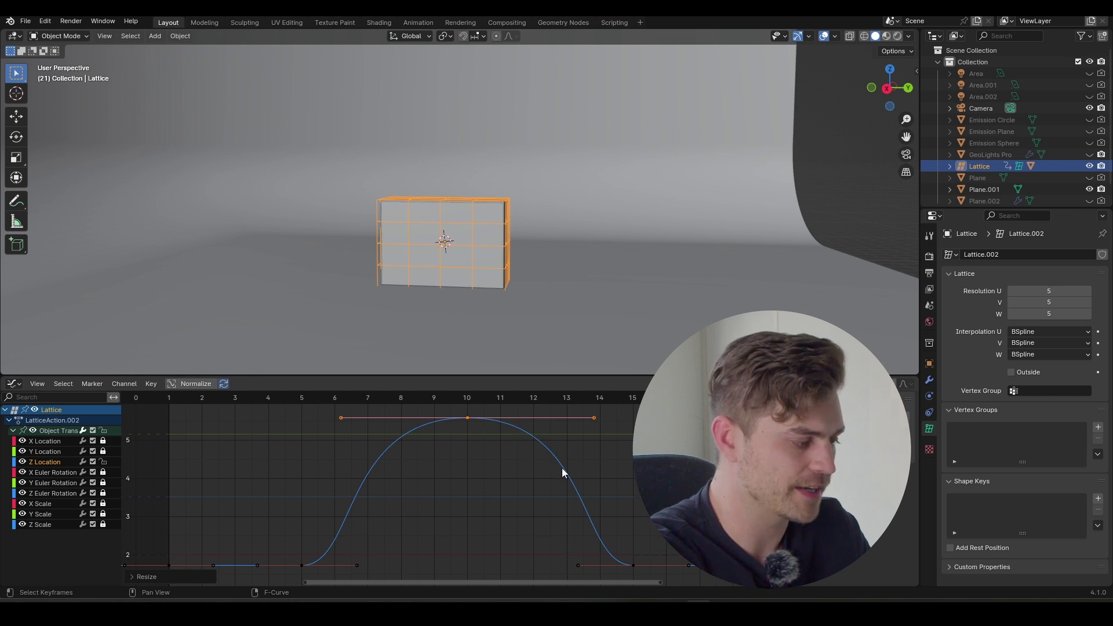
{"action": "left_click", "coordinate": [217, 395]}
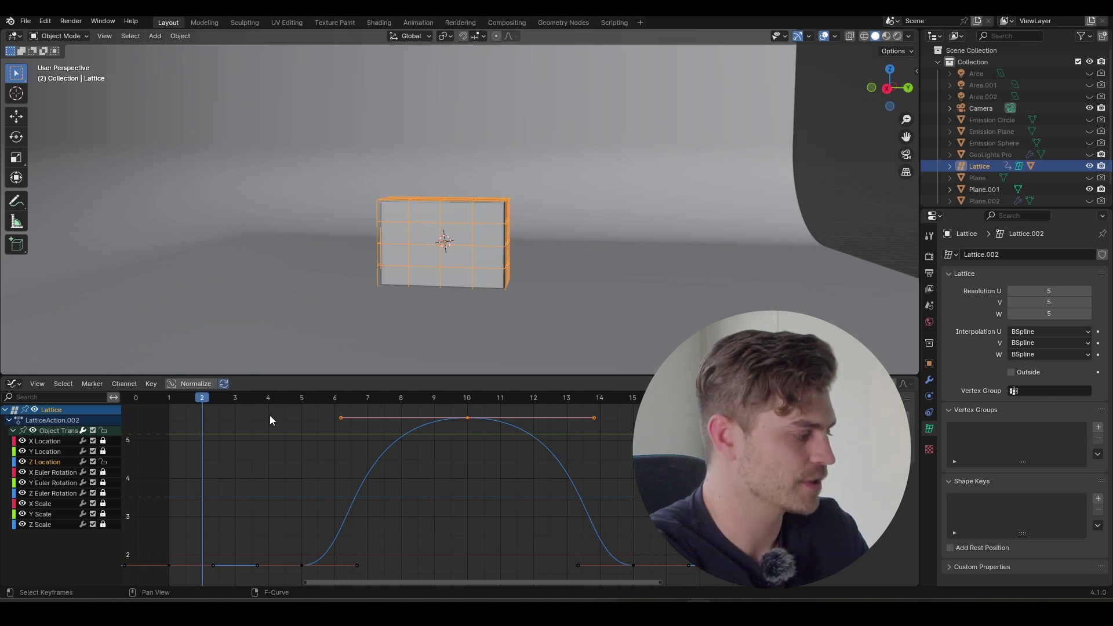
Widen the frame 10 peak keyframe's handles further along X, spanning about frames 5.4 to 14.6
{"action": "key", "text": "space"}
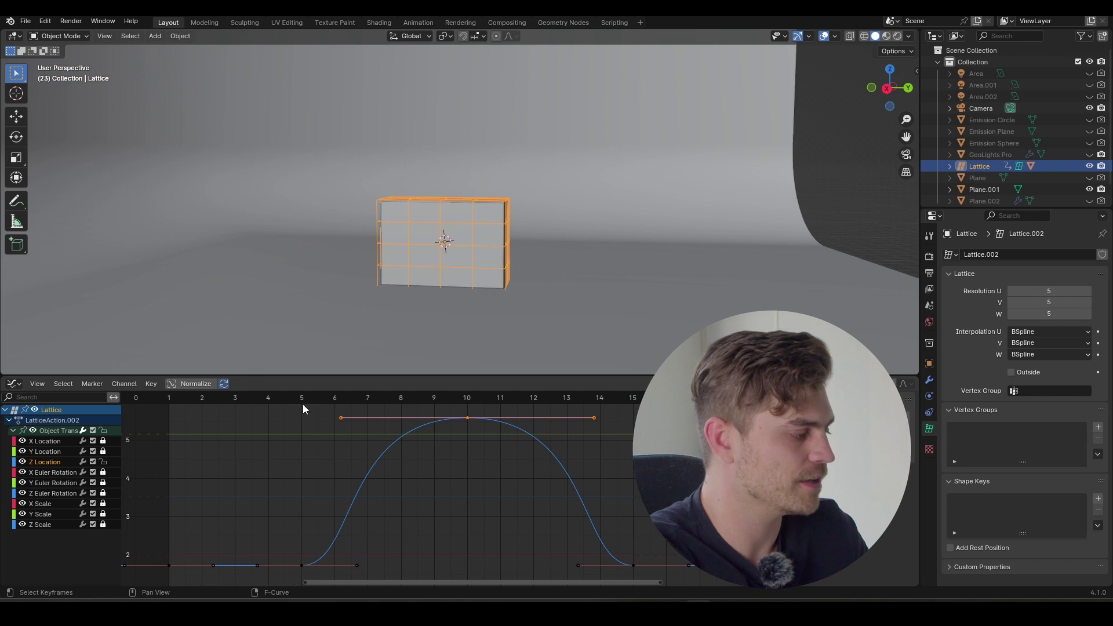
{"action": "left_click", "coordinate": [303, 401]}
{"action": "key", "text": "s"}
{"action": "key", "text": "x"}
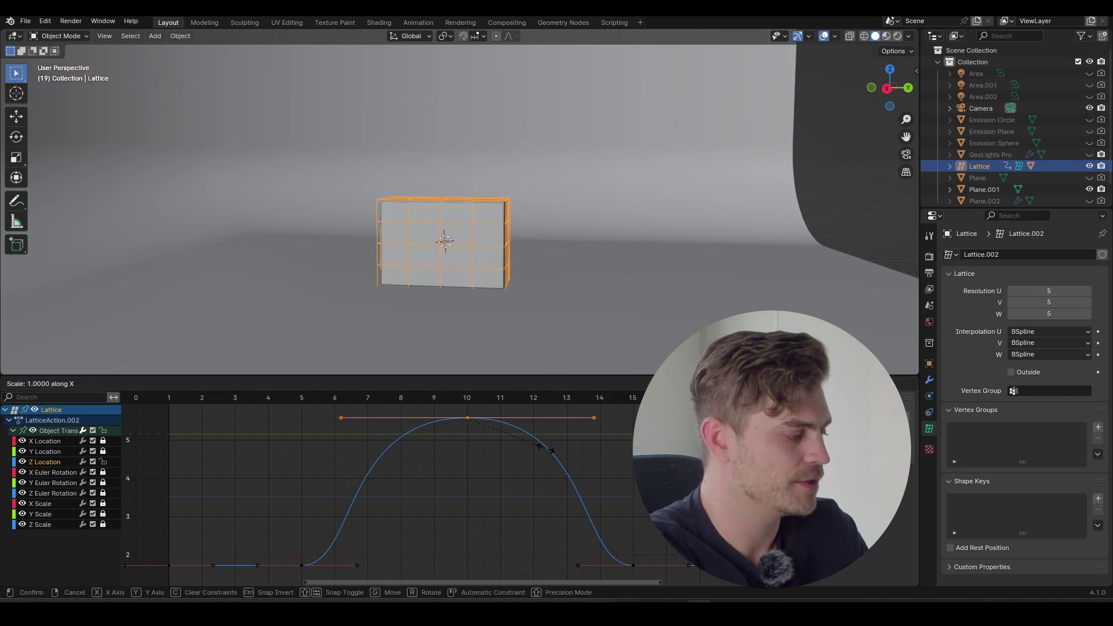
{"action": "left_click", "coordinate": [566, 454]}
Play back the jump from the frames before takeoff to review the wider Z Location peak
{"action": "left_click", "coordinate": [263, 400]}
{"action": "key", "text": "space"}
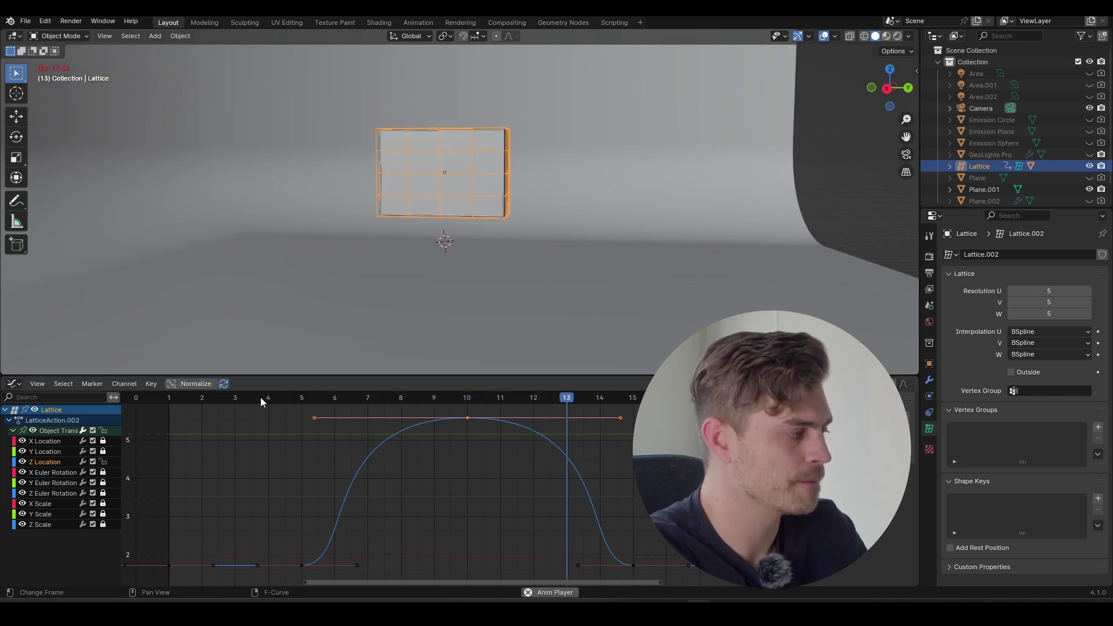
{"action": "key", "text": "space"}
{"action": "left_click", "coordinate": [241, 398]}
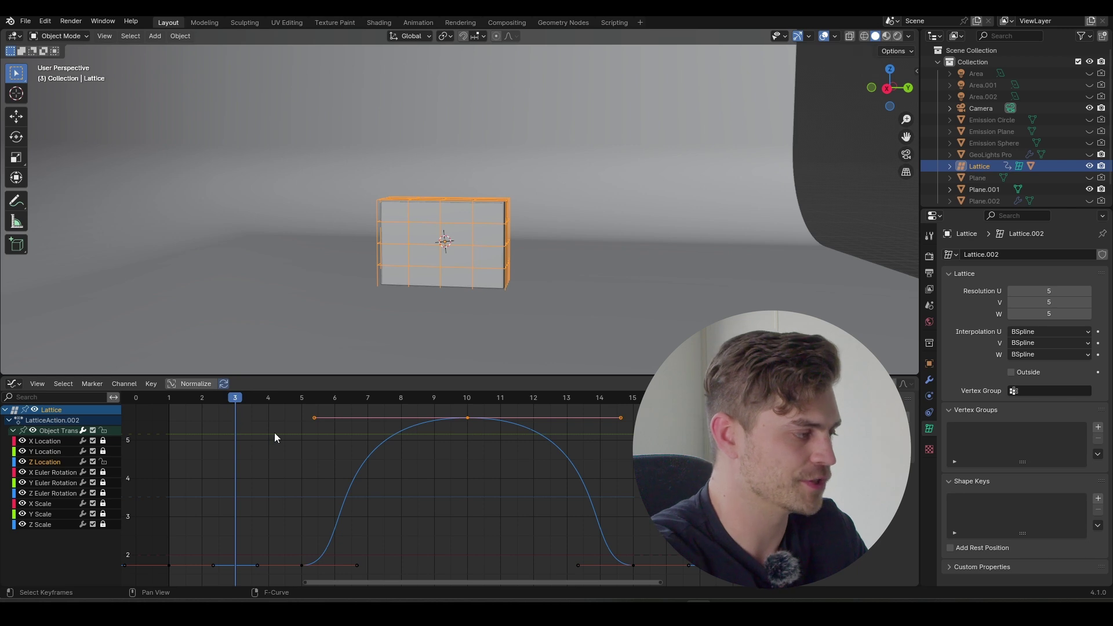
{"action": "key", "text": "space"}
{"action": "key", "text": "space"}
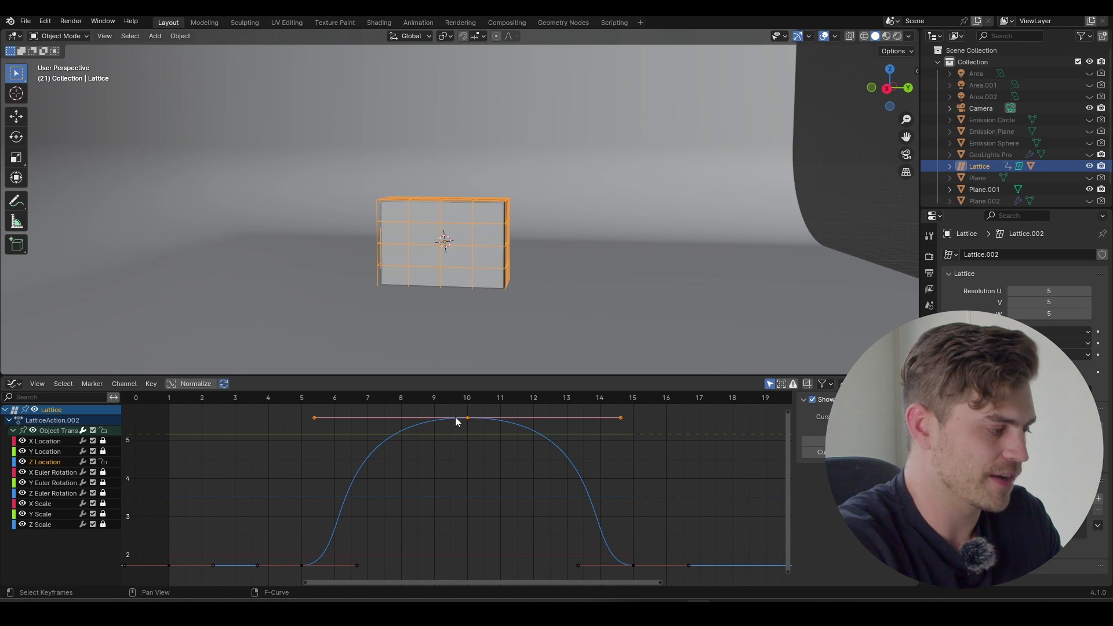
Switch the Graph Editor back to the Timeline and go to frame 1
{"action": "scroll", "coordinate": [430, 458], "scroll_direction": "down", "scroll_amount": 2}
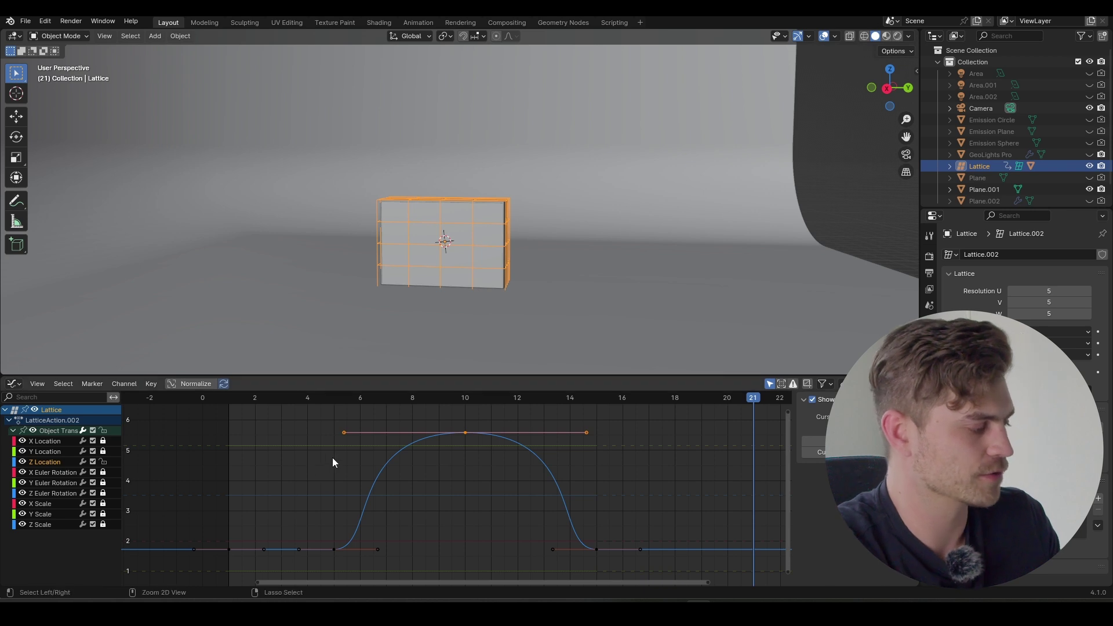
{"action": "key", "text": "shift+F12"}
{"action": "left_click", "coordinate": [157, 404]}
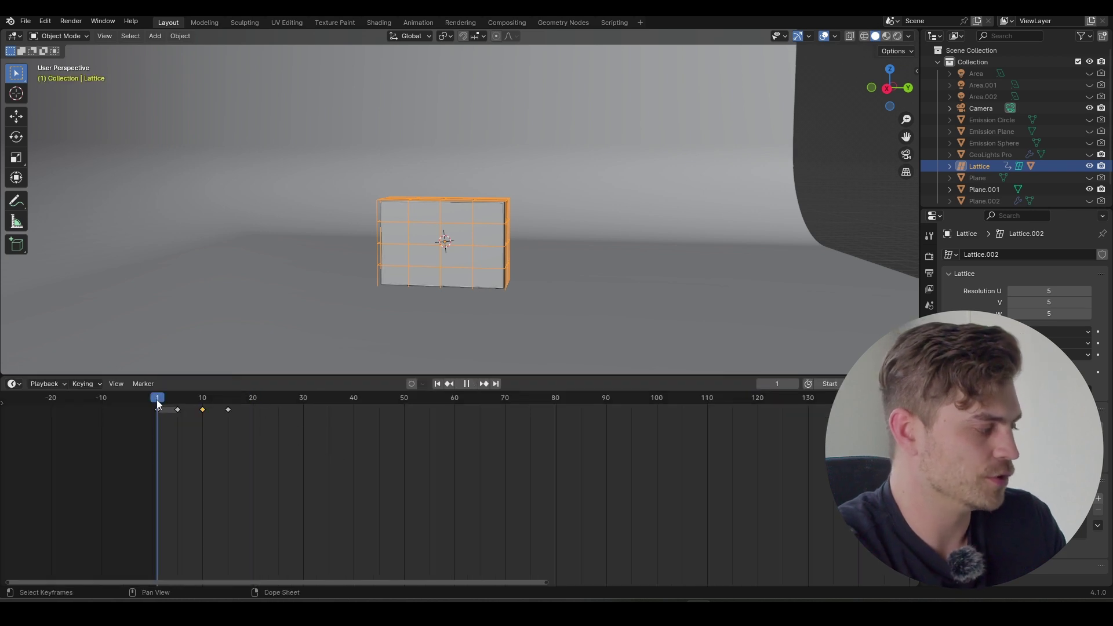
Add three shape keys to the lattice, a base shape and two deformation keys
{"action": "left_click", "coordinate": [1096, 500]}
{"action": "left_click", "coordinate": [1097, 499]}
{"action": "left_click", "coordinate": [1097, 500]}
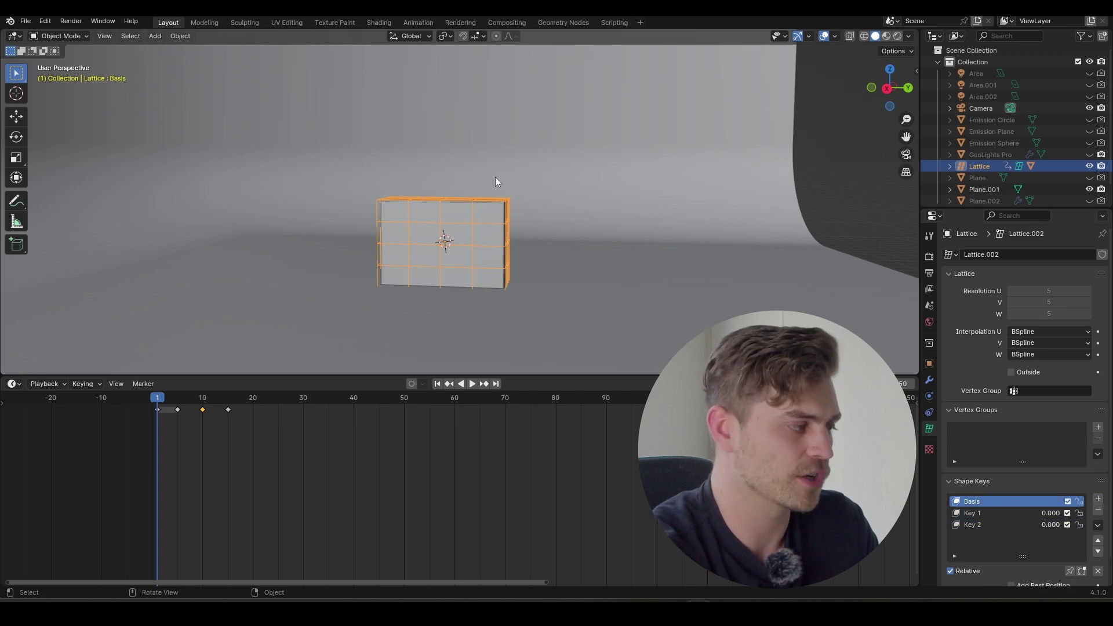
For Key 1, scale the lattice's three middle rows to about 1.3 along Y in camera view with smooth proportional editing
{"action": "scroll", "coordinate": [488, 248], "scroll_direction": "up", "scroll_amount": 2}
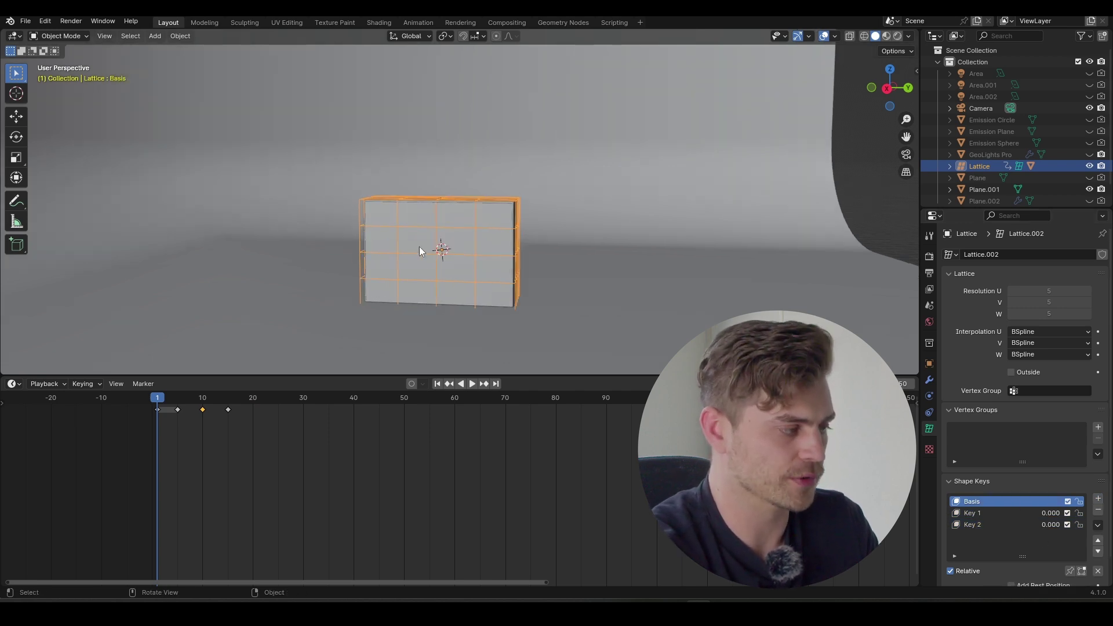
{"action": "left_click", "coordinate": [985, 513]}
{"action": "scroll", "coordinate": [1026, 488], "scroll_direction": "down", "scroll_amount": 4}
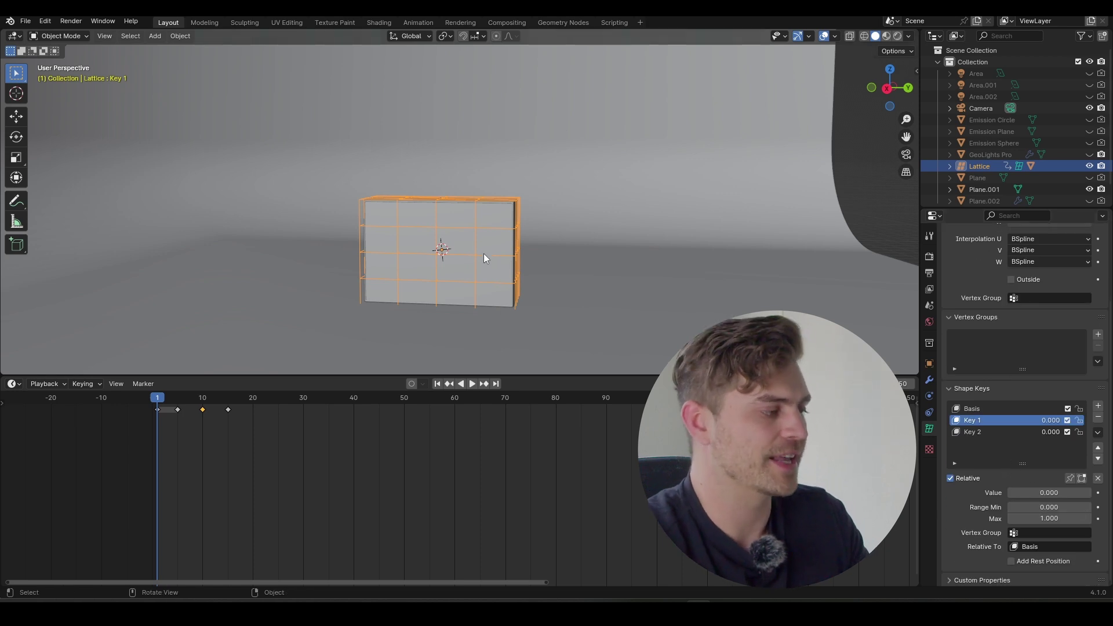
{"action": "key", "text": "Tab"}
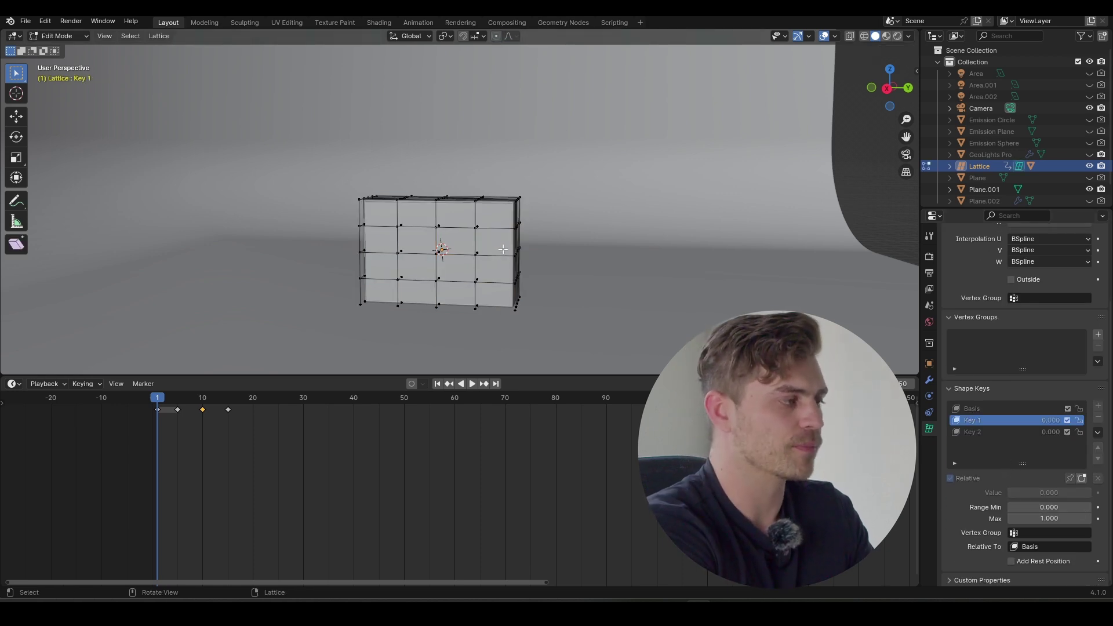
{"action": "key", "text": "KP_0"}
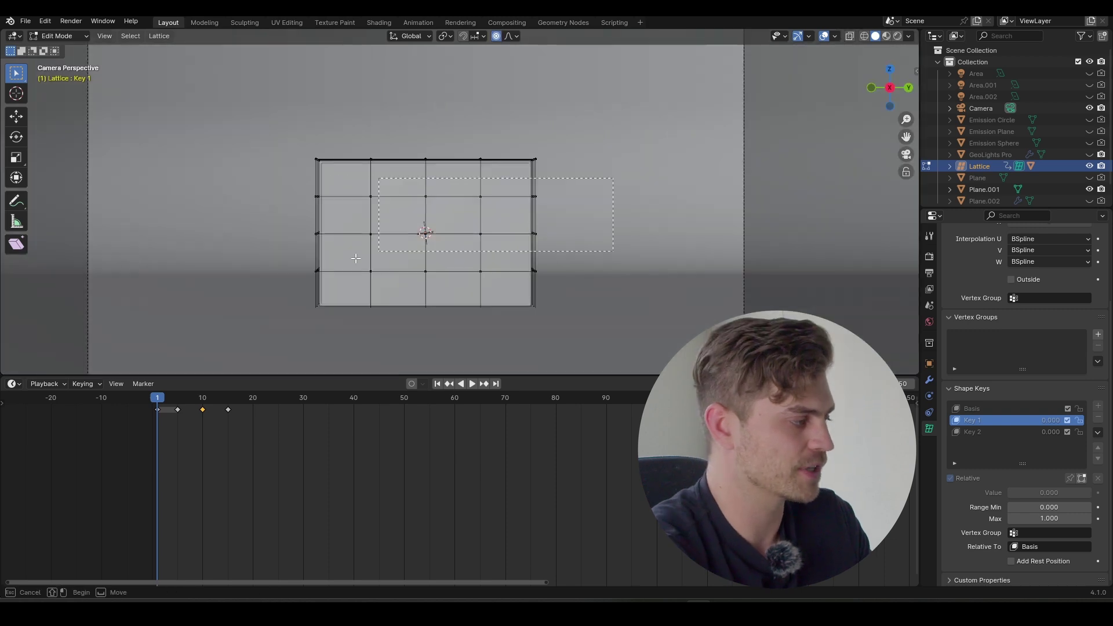
{"action": "left_click_drag", "start_coordinate": [610, 178], "coordinate": [286, 288]}
{"action": "key", "text": "s"}
{"action": "key", "text": "y"}
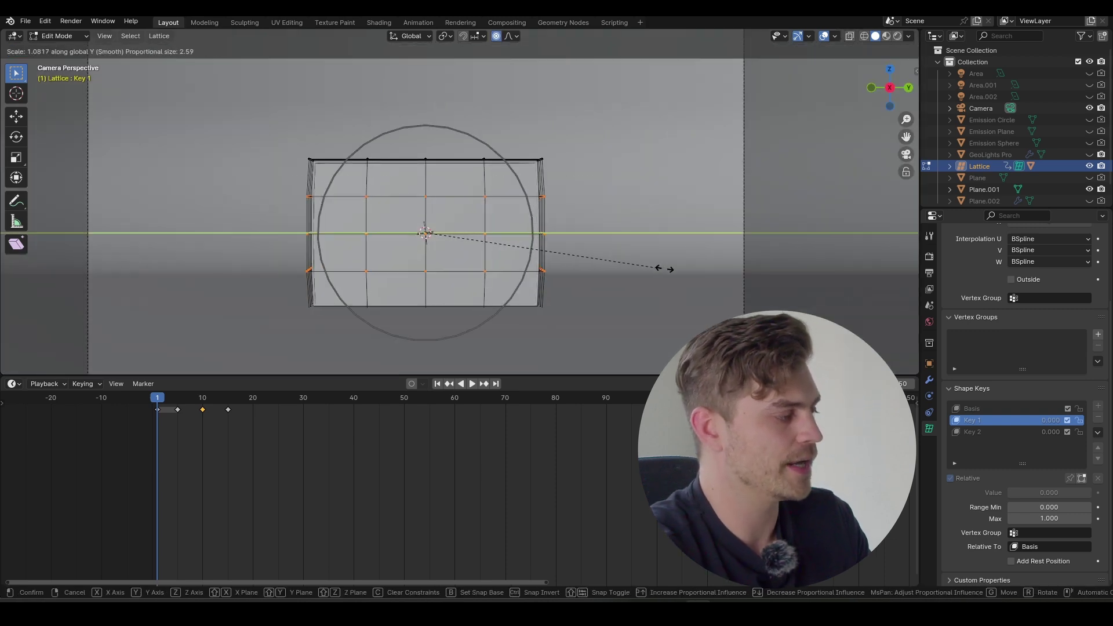
{"action": "scroll", "coordinate": [672, 268], "scroll_direction": "up", "scroll_amount": 5}
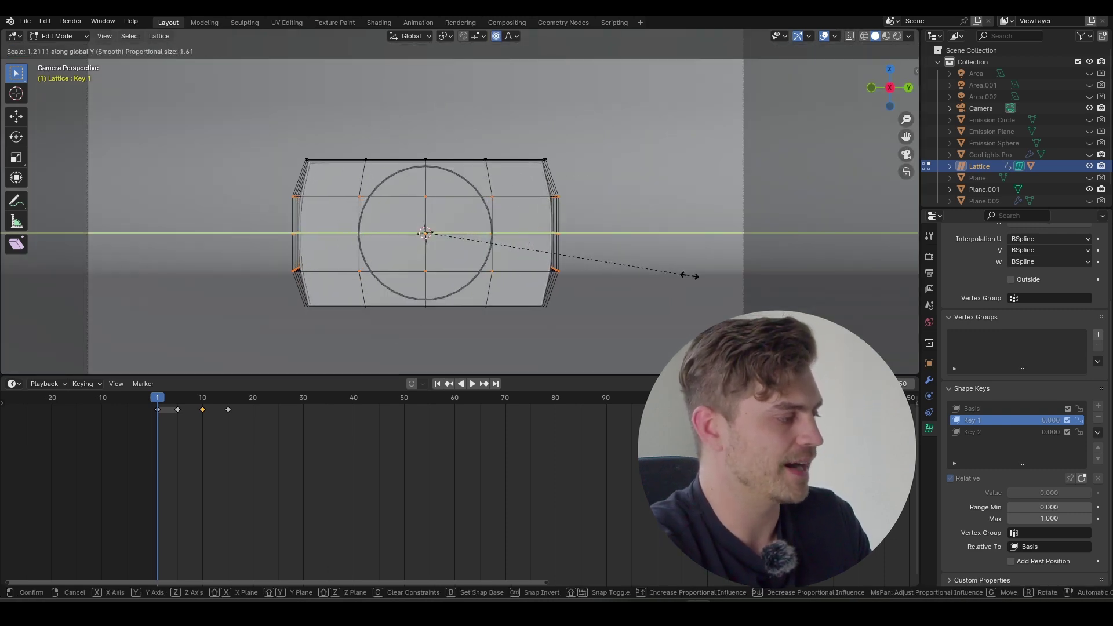
{"action": "left_click", "coordinate": [716, 281]}
Lower the lattice's top row about 0.53 m along Z with proportional editing, then preview Key 1's value in Object Mode
{"action": "key", "text": "b"}
{"action": "left_click_drag", "start_coordinate": [379, 135], "coordinate": [242, 175]}
{"action": "key", "text": "g"}
{"action": "key", "text": "z"}
{"action": "scroll", "coordinate": [429, 174], "scroll_direction": "down", "scroll_amount": 8}
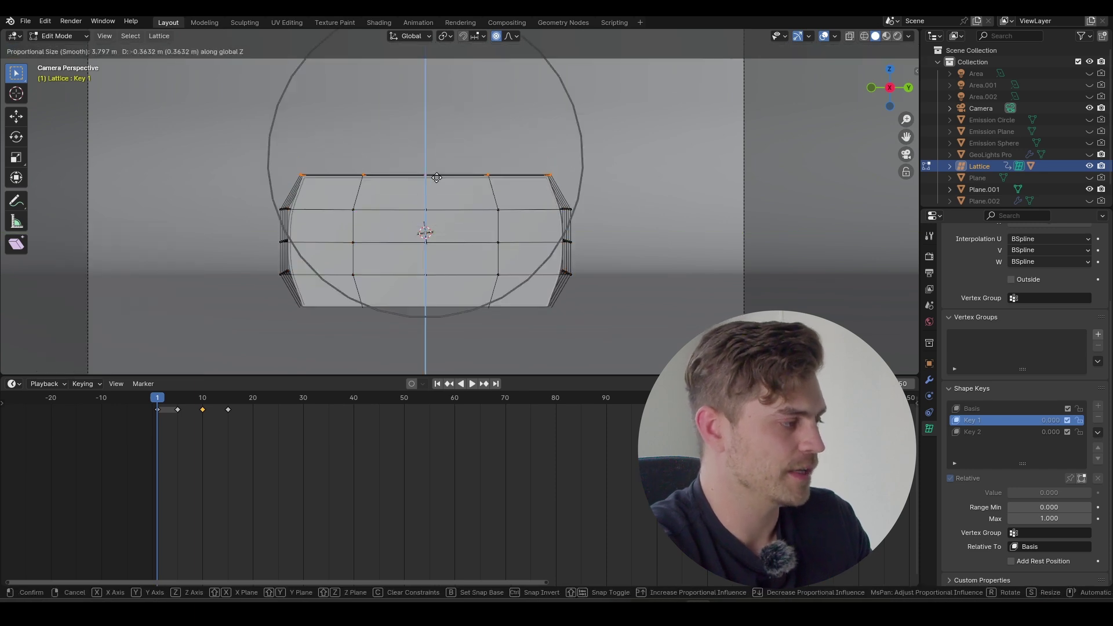
{"action": "scroll", "coordinate": [437, 185], "scroll_direction": "up", "scroll_amount": 1}
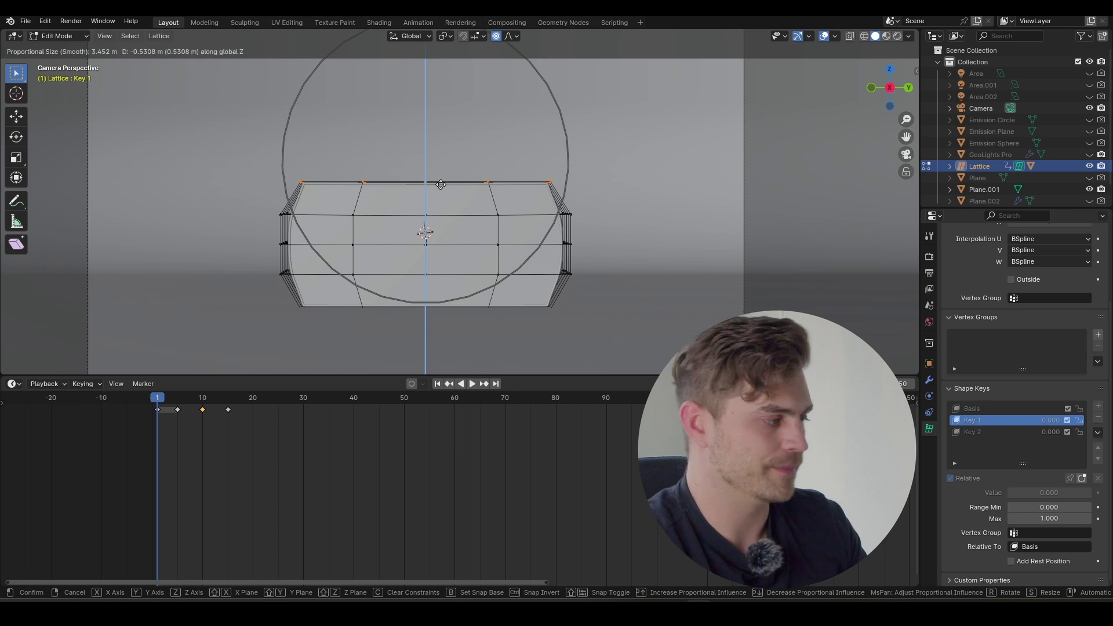
{"action": "left_click", "coordinate": [440, 184]}
{"action": "key", "text": "Tab"}
{"action": "mouse_move", "coordinate": [1019, 495]}
{"action": "left_mouse_down"}
{"action": "mouse_move", "coordinate": [1090, 496]}
{"action": "mouse_move", "coordinate": [1019, 496]}
{"action": "left_mouse_up"}
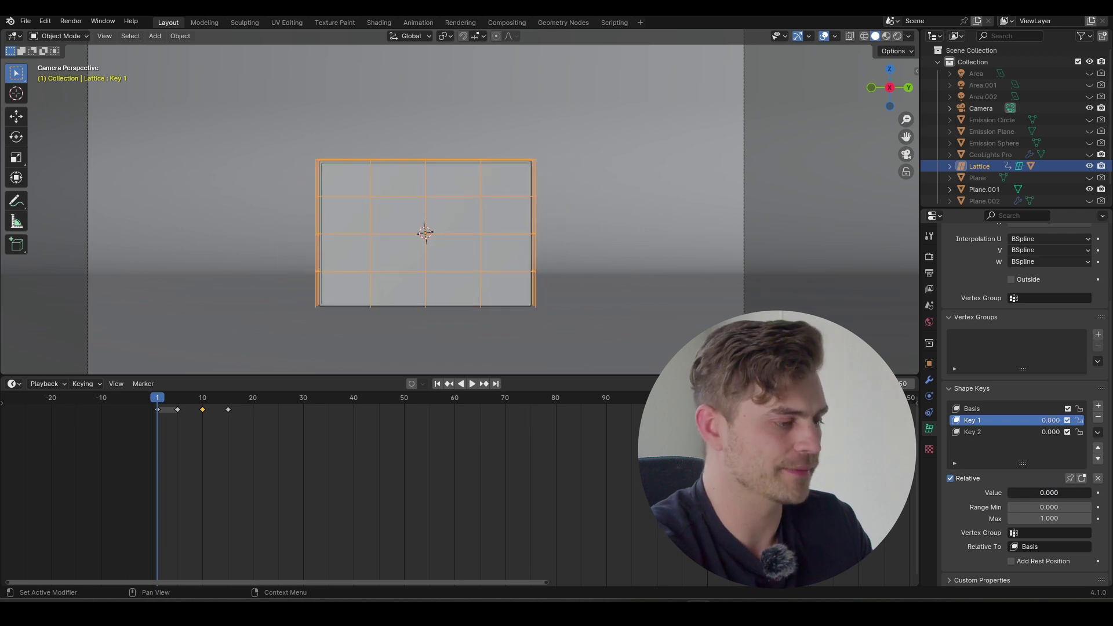
For Key 2, scale the lattice's three middle rows to 0.744 along Y with smooth proportional editing of size 2.144
{"action": "left_click", "coordinate": [989, 434]}
{"action": "key", "text": "Tab"}
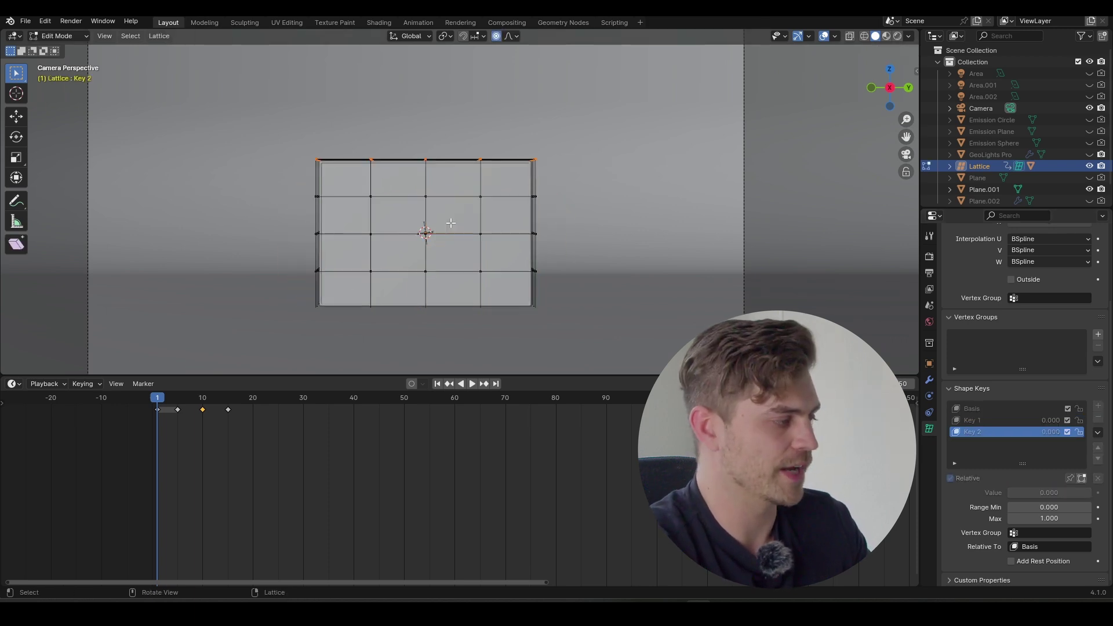
{"action": "left_click_drag", "start_coordinate": [585, 194], "coordinate": [269, 286]}
{"action": "key", "text": "s"}
{"action": "key", "text": "y"}
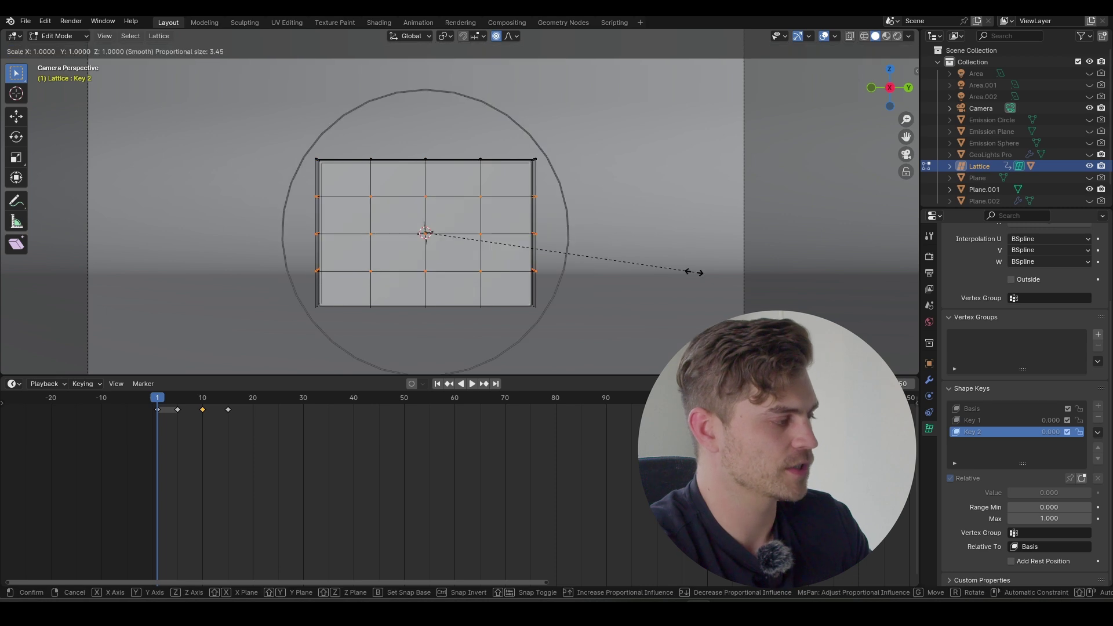
{"action": "scroll", "coordinate": [637, 256], "scroll_direction": "up", "scroll_amount": 5}
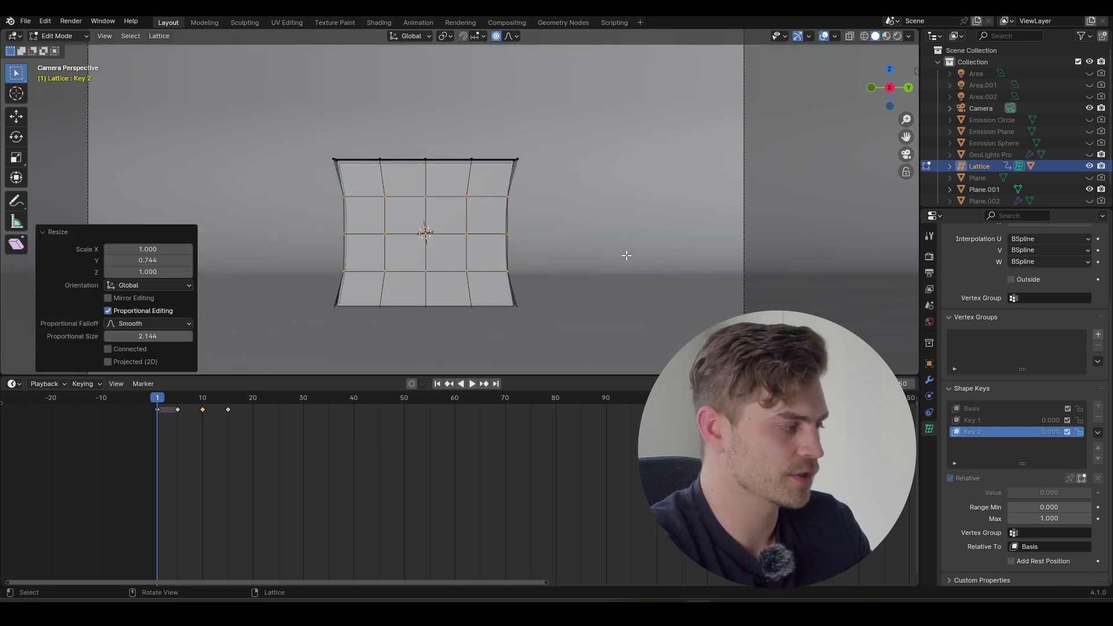
{"action": "left_click", "coordinate": [626, 252]}
Stretch Key 2's middle rows to about 1.52 along Z and narrow them to 0.811 along Y
{"action": "left_click_drag", "start_coordinate": [548, 193], "coordinate": [336, 273]}
{"action": "key", "text": "s"}
{"action": "key", "text": "z"}
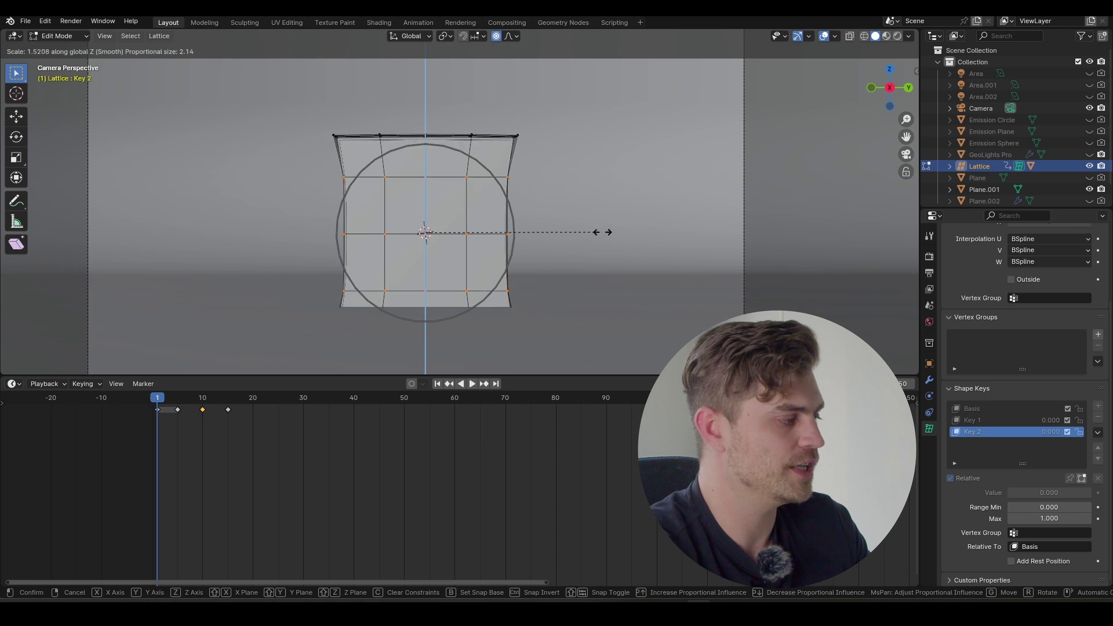
{"action": "left_click", "coordinate": [604, 232]}
{"action": "key", "text": "s"}
{"action": "key", "text": "y"}
{"action": "left_click", "coordinate": [570, 234]}
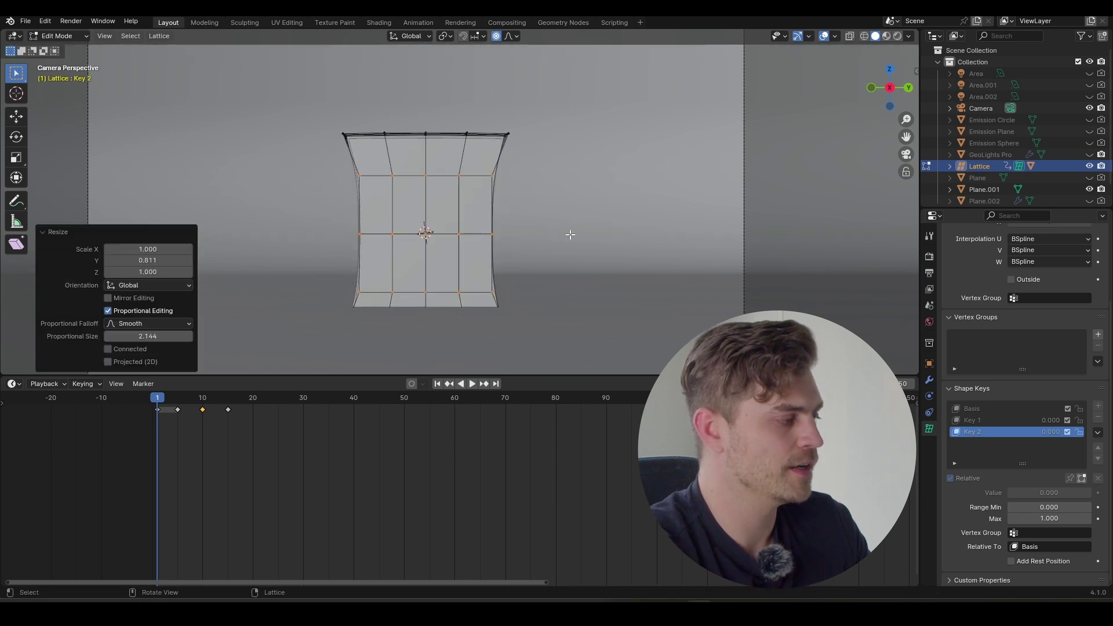
Leave Edit Mode and preview Key 2's deformation with its value, ending at 0.000
{"action": "middle_click_drag", "start_coordinate": [431, 305], "coordinate": [273, 355]}
{"action": "scroll", "coordinate": [459, 275], "scroll_direction": "up", "scroll_amount": 3}
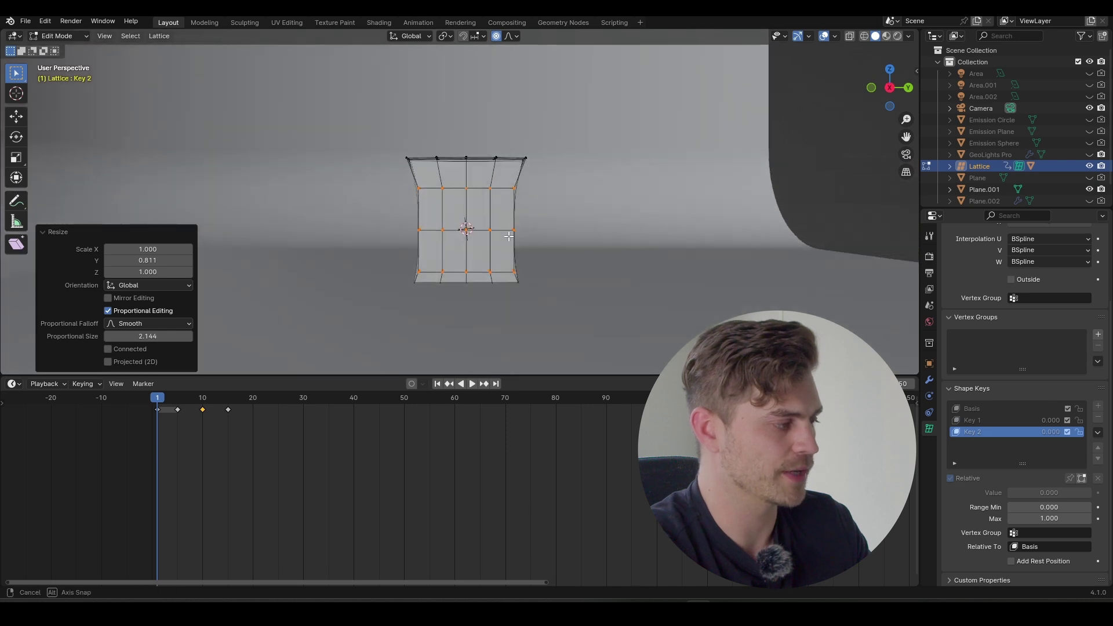
{"action": "key", "text": "Tab"}
{"action": "left_click_drag", "start_coordinate": [1037, 493], "coordinate": [1009, 493]}
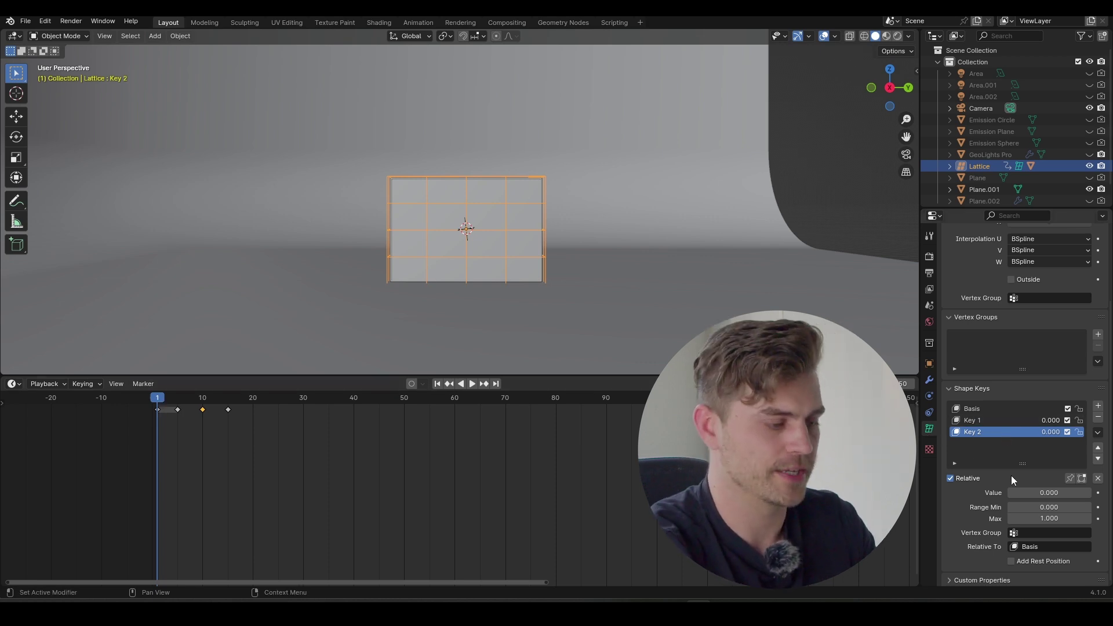
Keyframe the values of Key 2 and Key 1 at 0.000 on frame 1
{"action": "key", "text": "i"}
{"action": "left_click", "coordinate": [989, 422]}
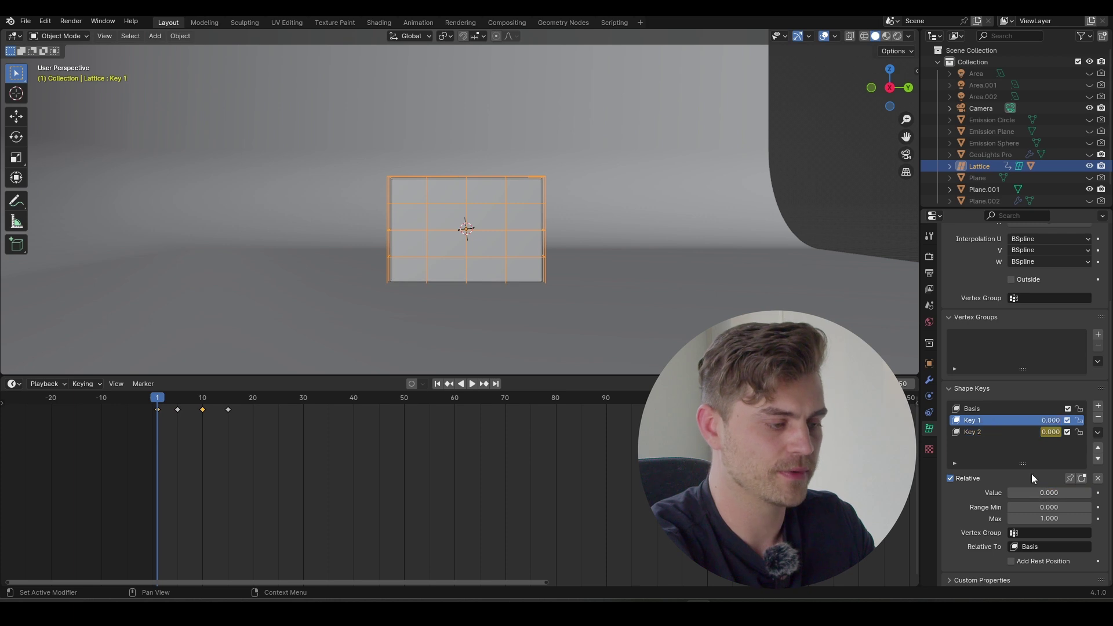
{"action": "key", "text": "i"}
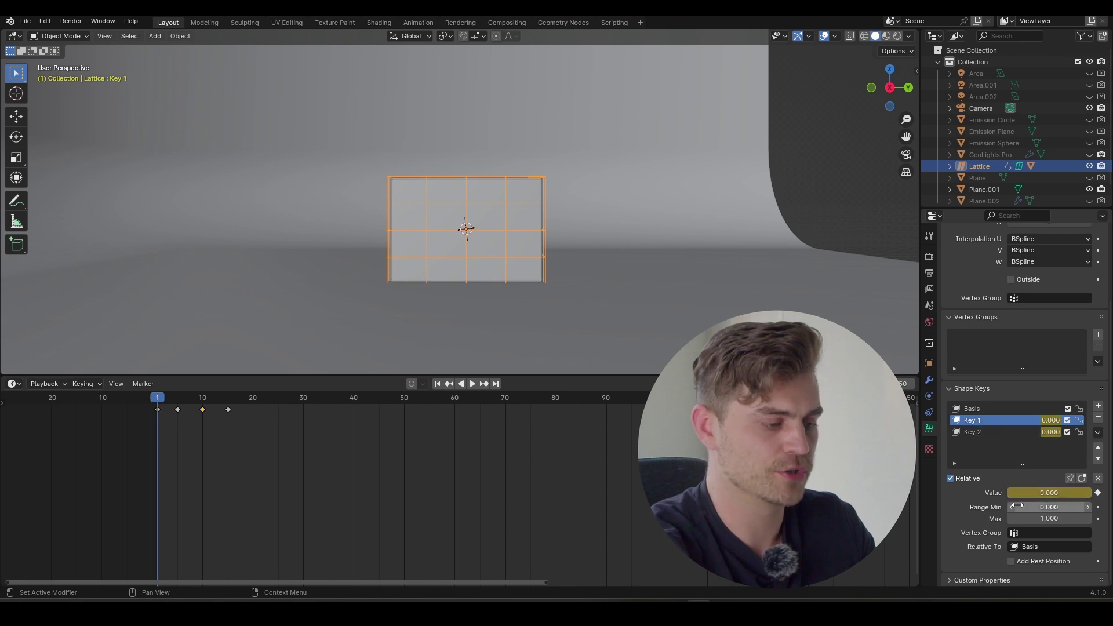
On frame 5, keyframe Key 1's value at 1.000 and Key 2's value at 0.000
{"action": "key", "text": "space"}
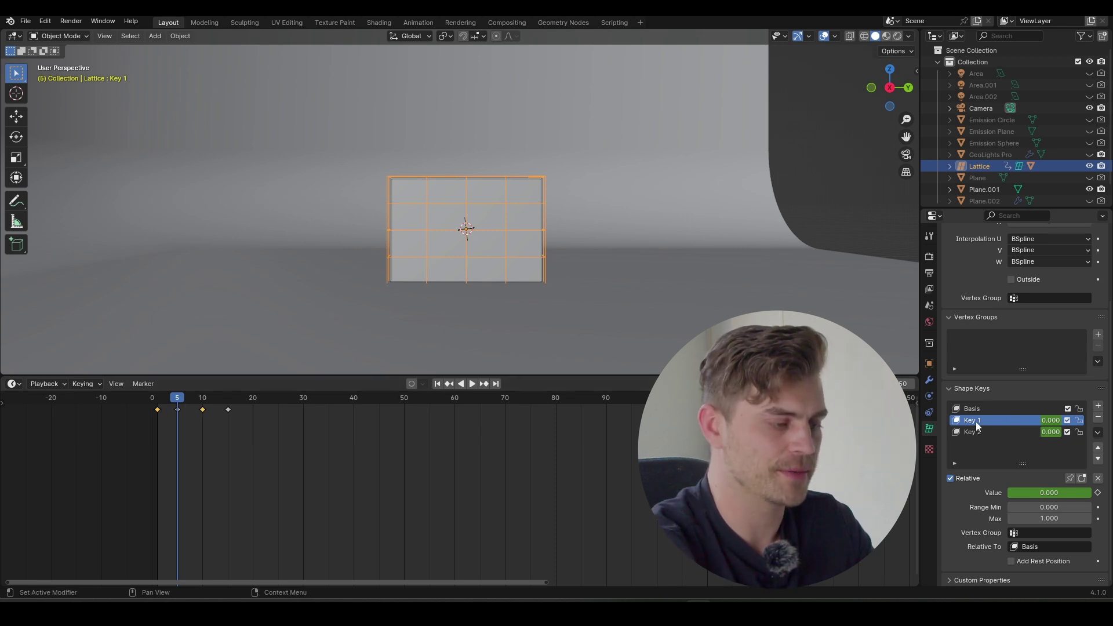
{"action": "left_click_drag", "start_coordinate": [1026, 491], "coordinate": [1061, 495]}
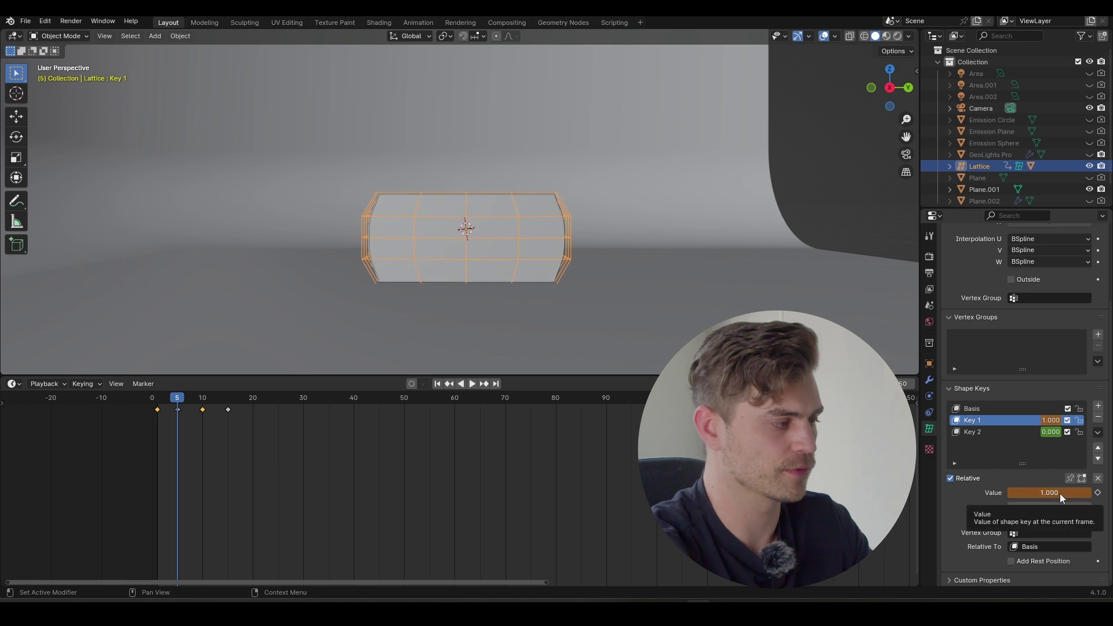
{"action": "key", "text": "i"}
{"action": "left_click_drag", "start_coordinate": [176, 398], "coordinate": [157, 397]}
{"action": "key", "text": "Up"}
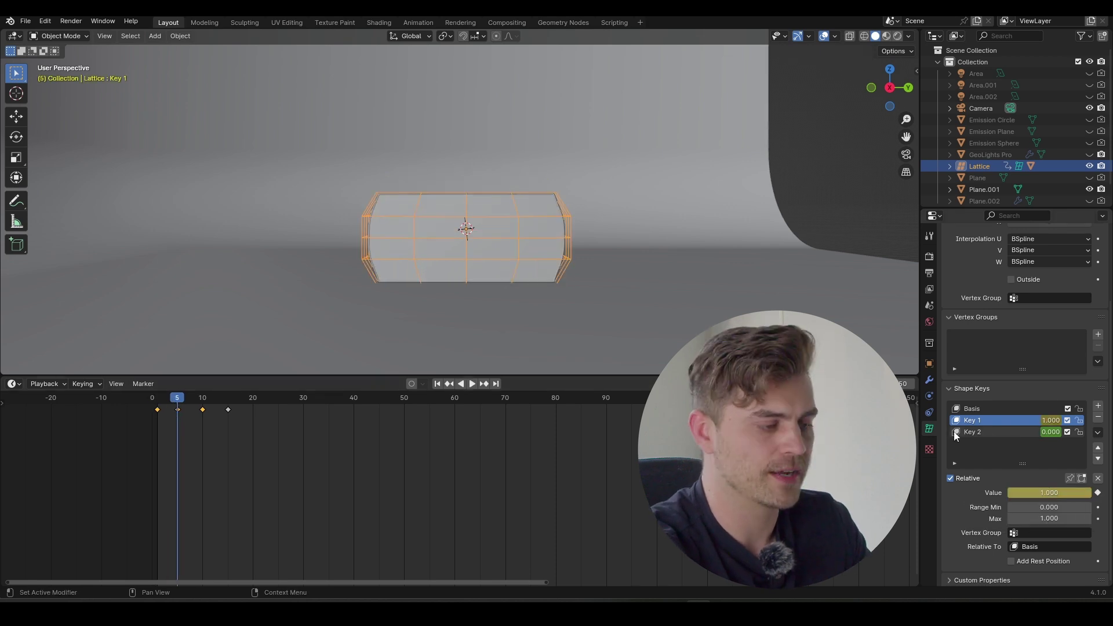
{"action": "left_click", "coordinate": [990, 432]}
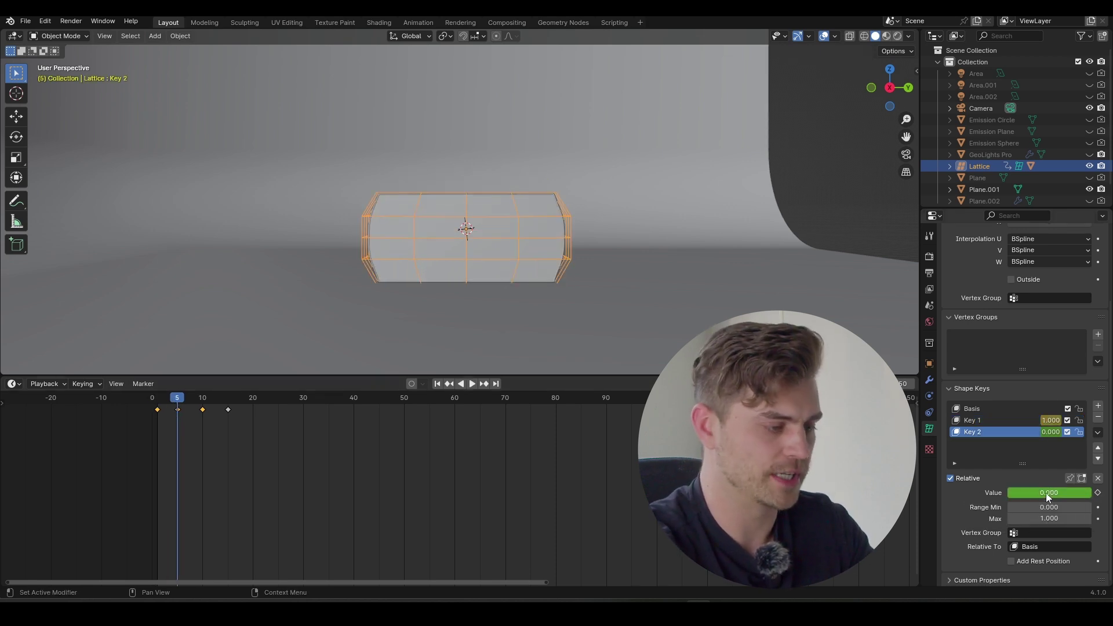
{"action": "key", "text": "i"}
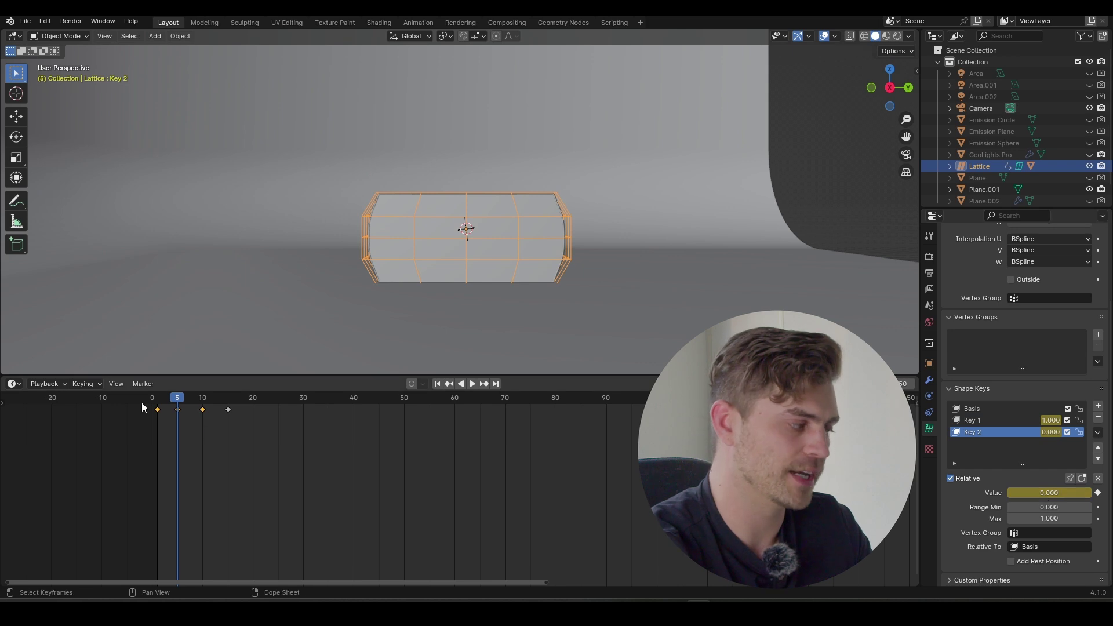
Advance to frame 10 and keyframe Key 2's value at 1.000
{"action": "key", "text": "Right"}
{"action": "key", "text": "Right"}
{"action": "key", "text": "Right"}
{"action": "key", "text": "Right"}
{"action": "key", "text": "Right"}
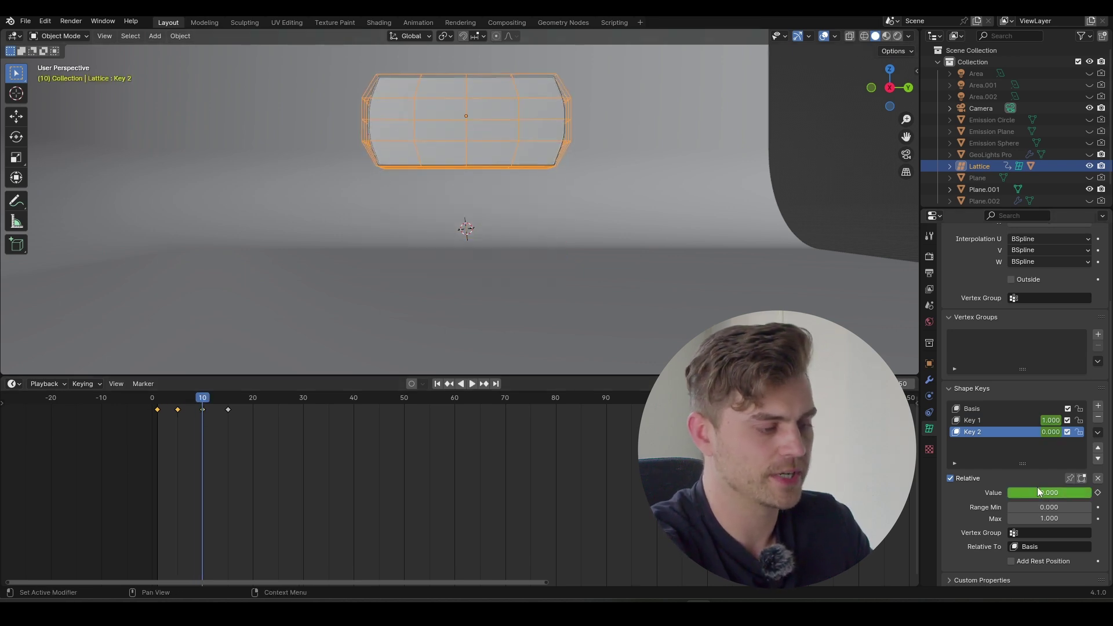
{"action": "left_click_drag", "start_coordinate": [1029, 493], "coordinate": [1092, 493]}
{"action": "left_click", "coordinate": [1097, 493]}
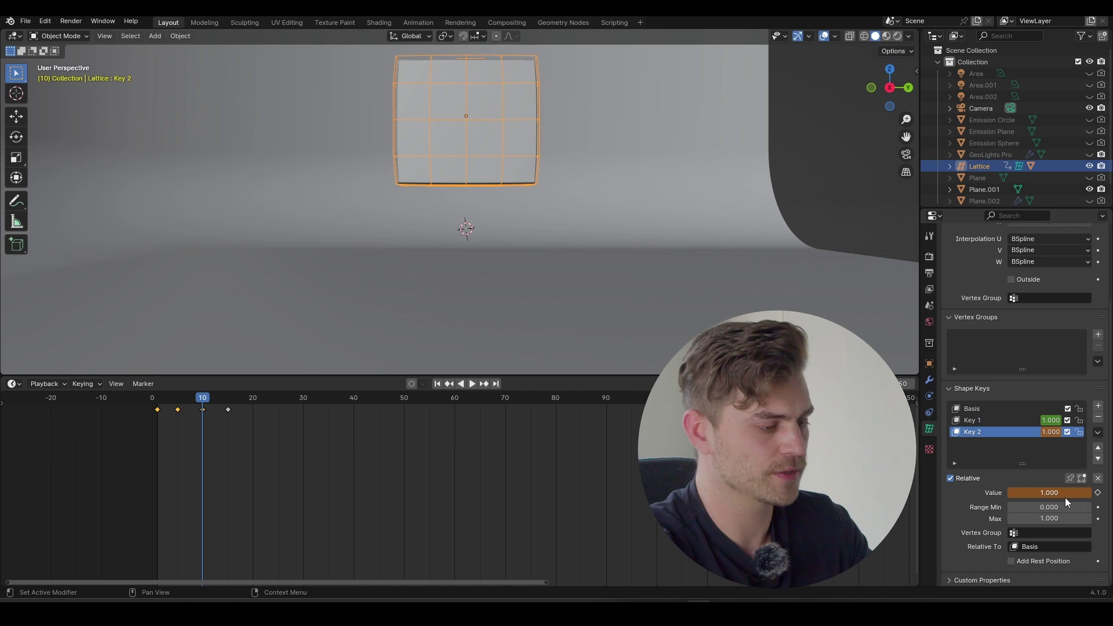
Set Key 1's value to 0.000 on frame 10 and keyframe it
{"action": "left_click", "coordinate": [986, 420]}
{"action": "left_click_drag", "start_coordinate": [1049, 493], "coordinate": [1008, 493]}
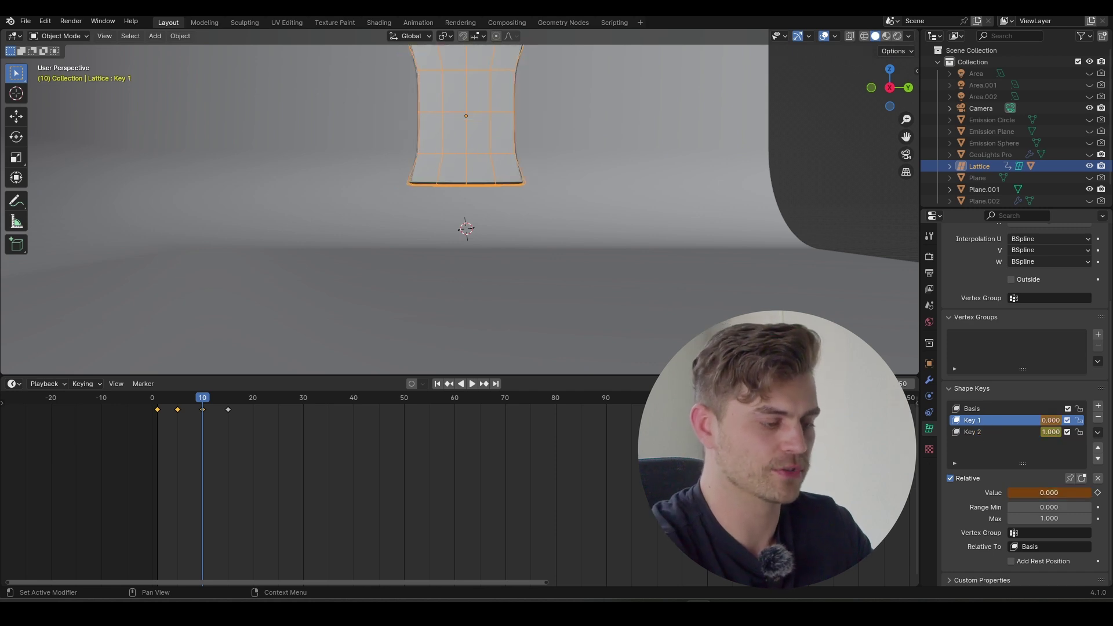
{"action": "key", "text": "i"}
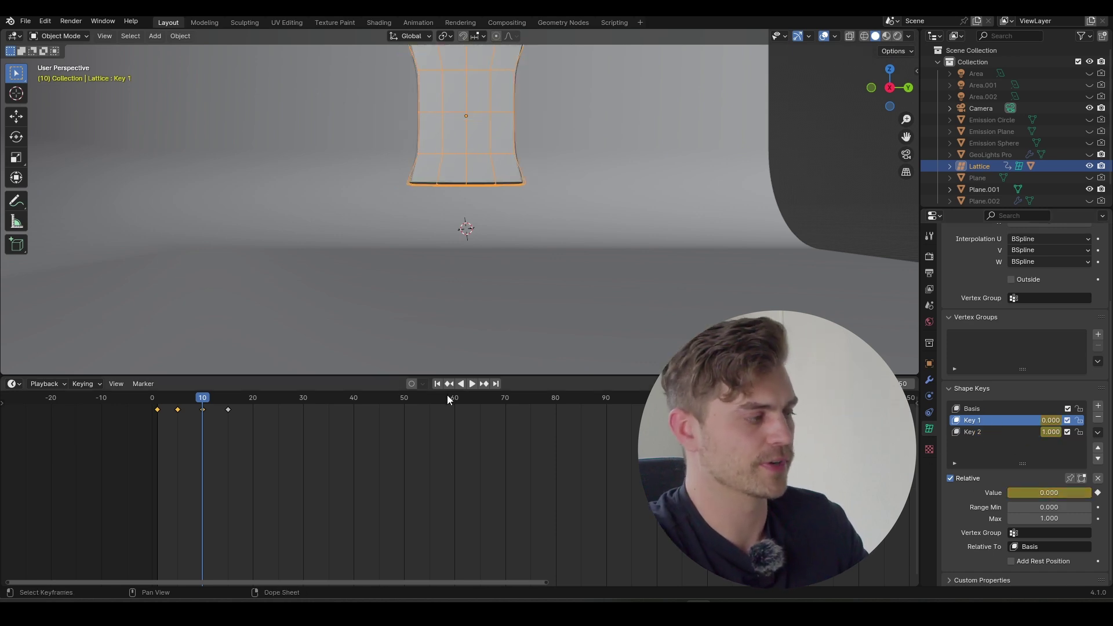
On frame 15, keyframe Key 2's value at 0.000 and Key 1's value at 0.000
{"action": "left_click", "coordinate": [228, 402]}
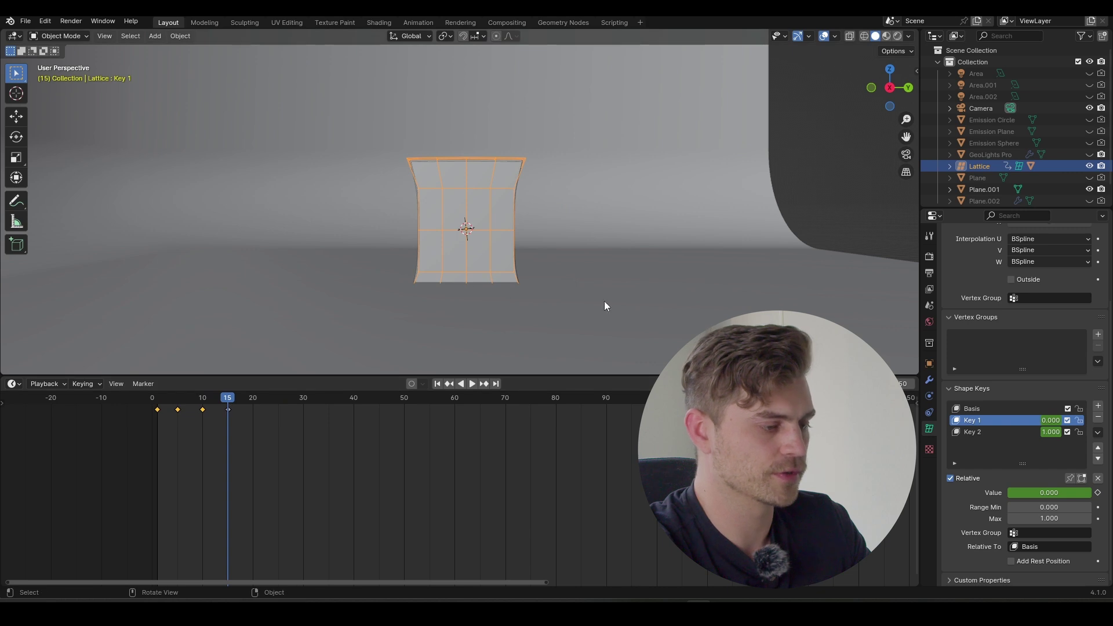
{"action": "left_click", "coordinate": [1004, 434]}
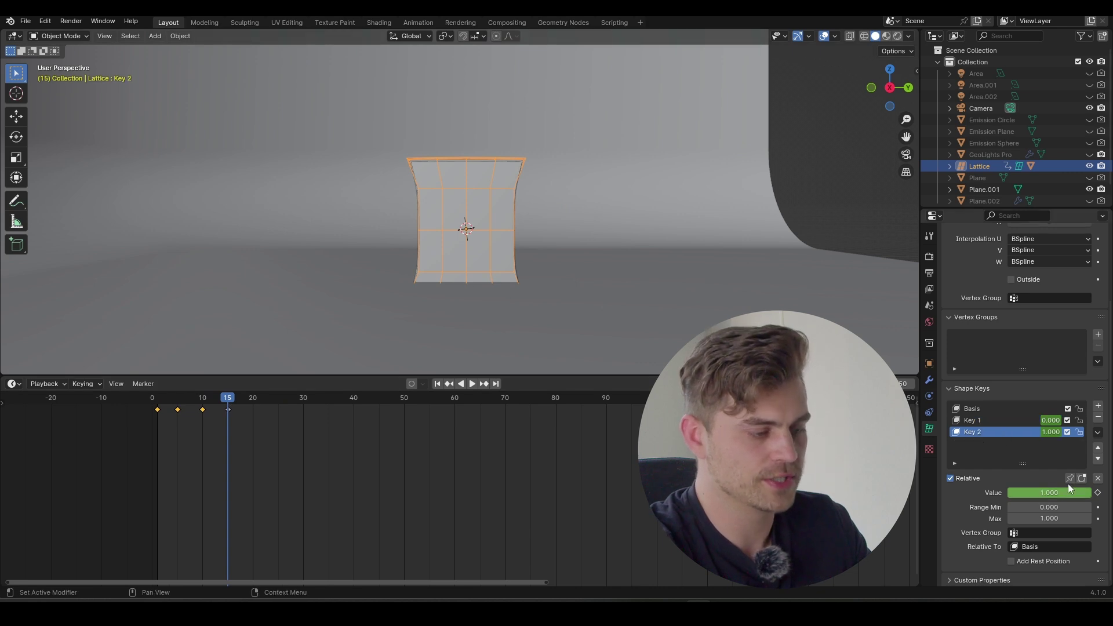
{"action": "left_click_drag", "start_coordinate": [1067, 492], "coordinate": [1007, 492]}
{"action": "key", "text": "i"}
{"action": "left_click", "coordinate": [1010, 422]}
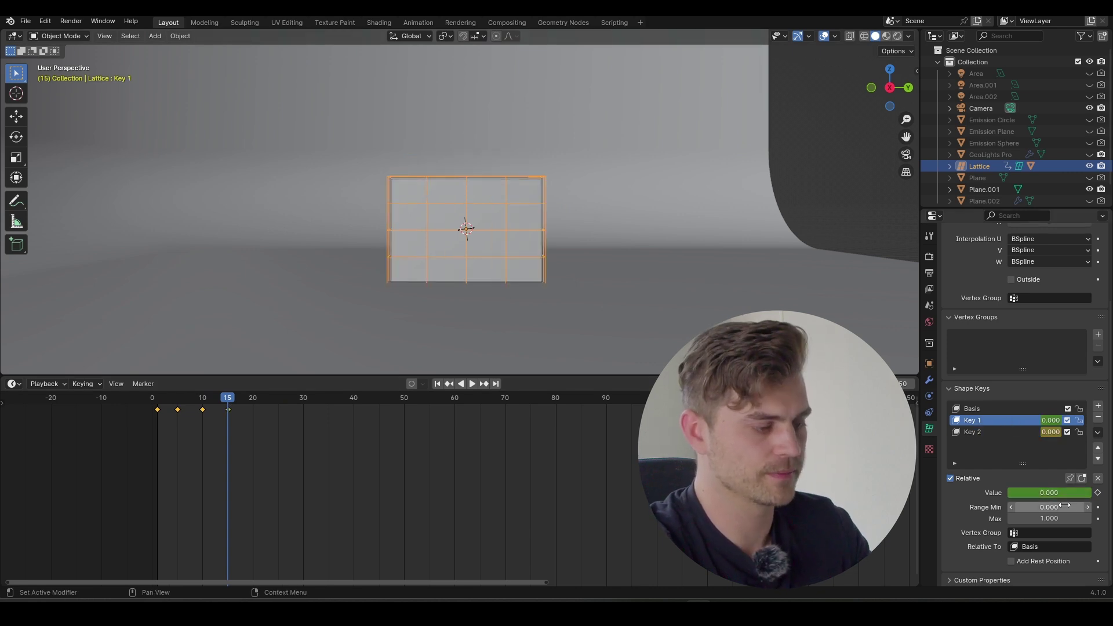
{"action": "key", "text": "i"}
Play back and scrub through the keyframed jump to check the squash and stretch around frames 9 and 10
{"action": "left_click", "coordinate": [269, 421]}
{"action": "key", "text": "Down"}
{"action": "scroll", "coordinate": [482, 158], "scroll_direction": "down", "scroll_amount": 2}
{"action": "middle_click_drag", "start_coordinate": [483, 158], "coordinate": [481, 203], "text": "shift"}
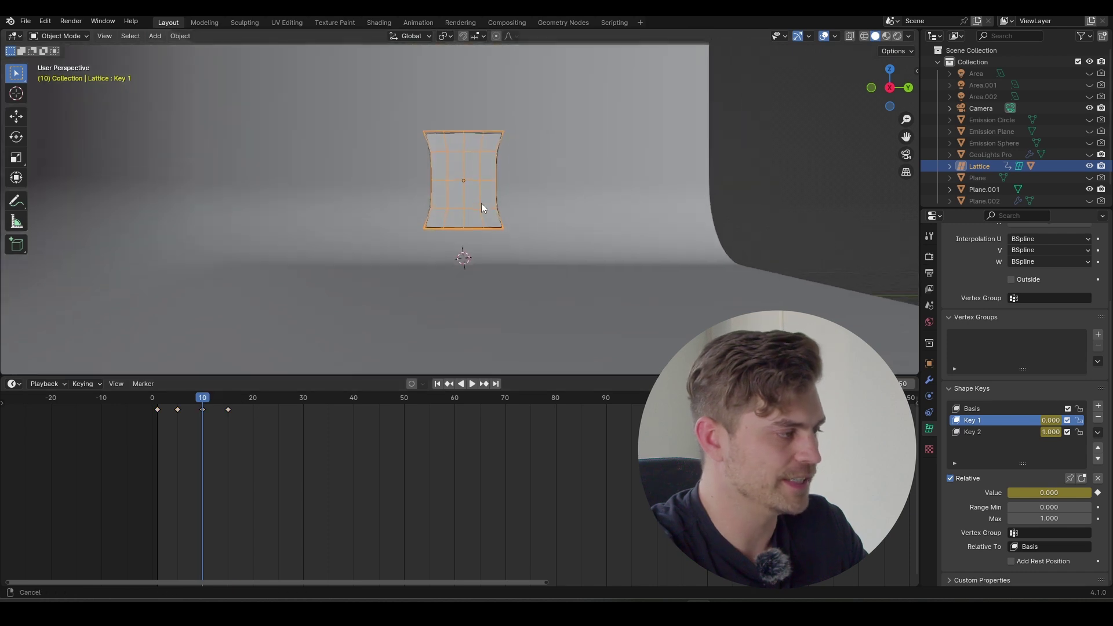
{"action": "scroll", "coordinate": [480, 214], "scroll_direction": "up", "scroll_amount": 1}
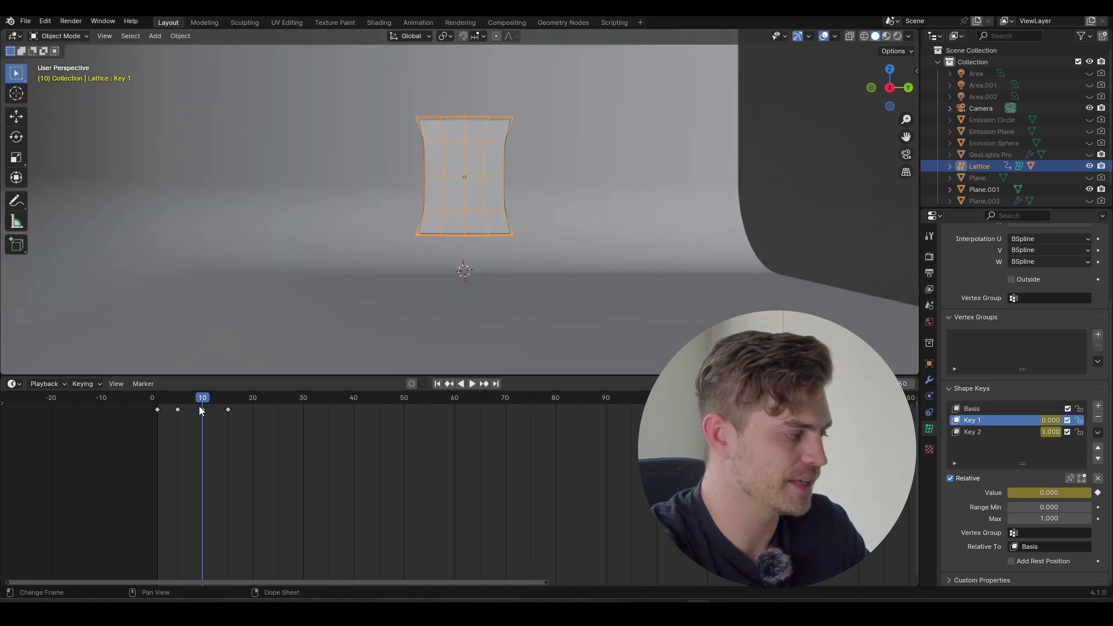
{"action": "key", "text": "space"}
{"action": "mouse_move", "coordinate": [198, 401]}
{"action": "left_mouse_down"}
{"action": "mouse_move", "coordinate": [227, 412]}
{"action": "mouse_move", "coordinate": [198, 413]}
{"action": "left_mouse_up"}
Switch the timeline to the Graph Editor and isolate the Key 1 value curve under Key.002
{"action": "key", "text": "ctrl+Tab"}
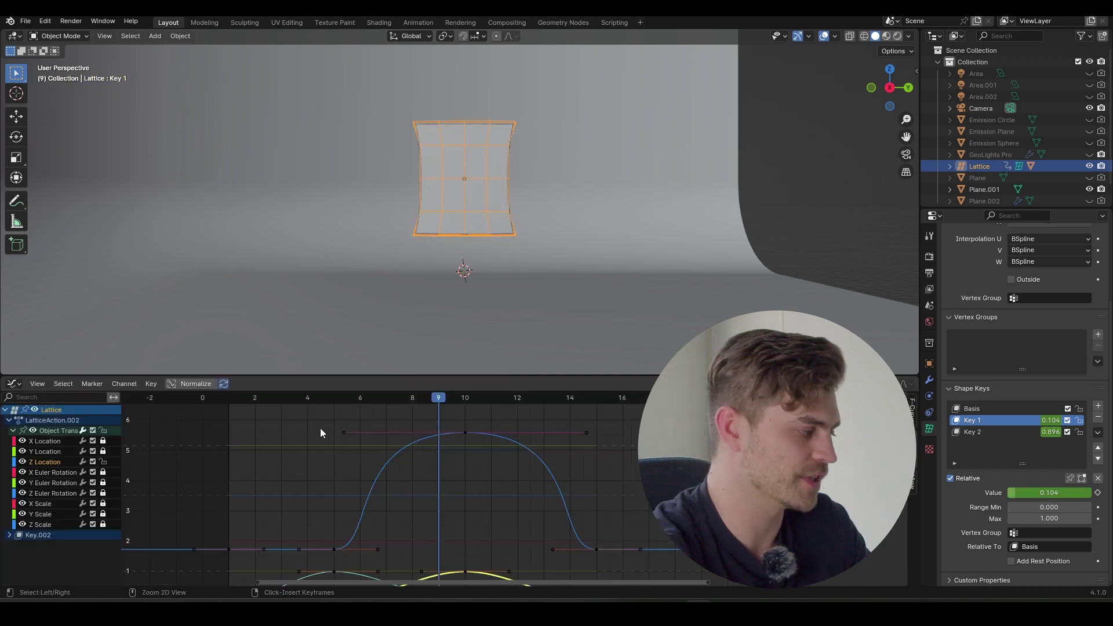
{"action": "left_click", "coordinate": [69, 461]}
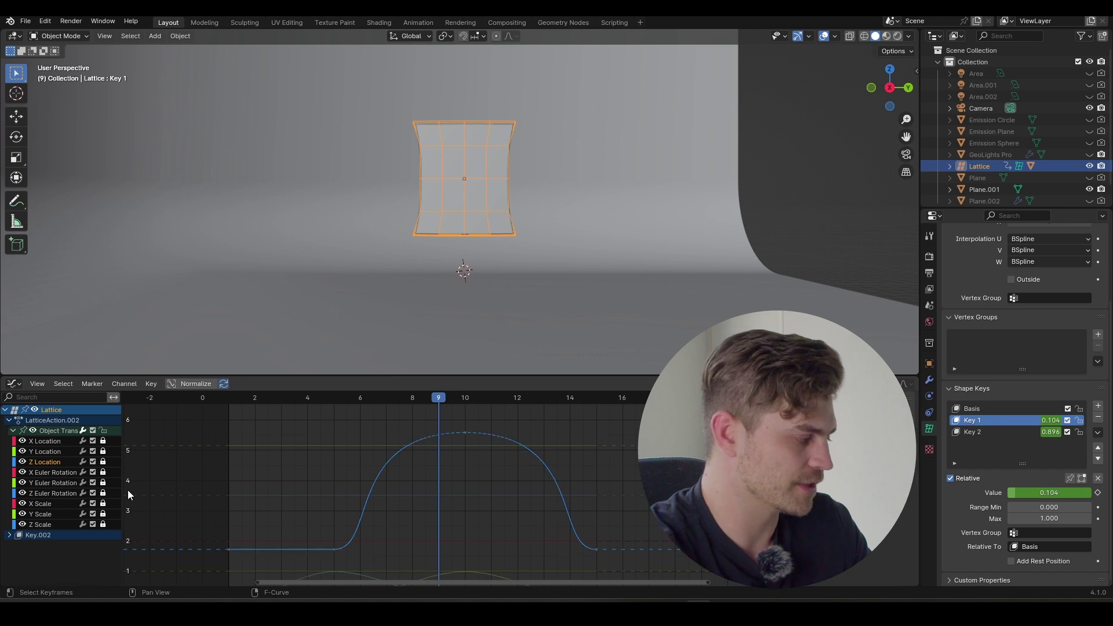
{"action": "left_click", "coordinate": [7, 536]}
{"action": "left_click", "coordinate": [9, 535]}
{"action": "left_click", "coordinate": [50, 555]}
{"action": "scroll", "coordinate": [293, 528], "scroll_direction": "down", "scroll_amount": 2}
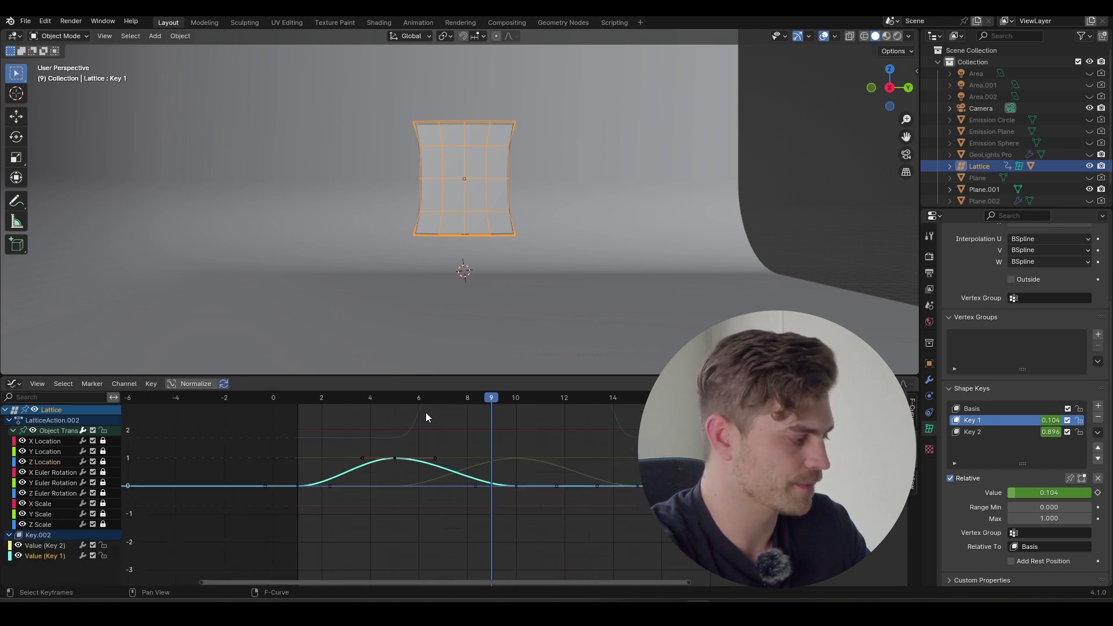
{"action": "key", "text": "Home"}
Set the Key 1 curve's frame 5 keyframe to Free handles and lower its outgoing handle for a steeper fall-off
{"action": "left_click_drag", "start_coordinate": [423, 444], "coordinate": [457, 446]}
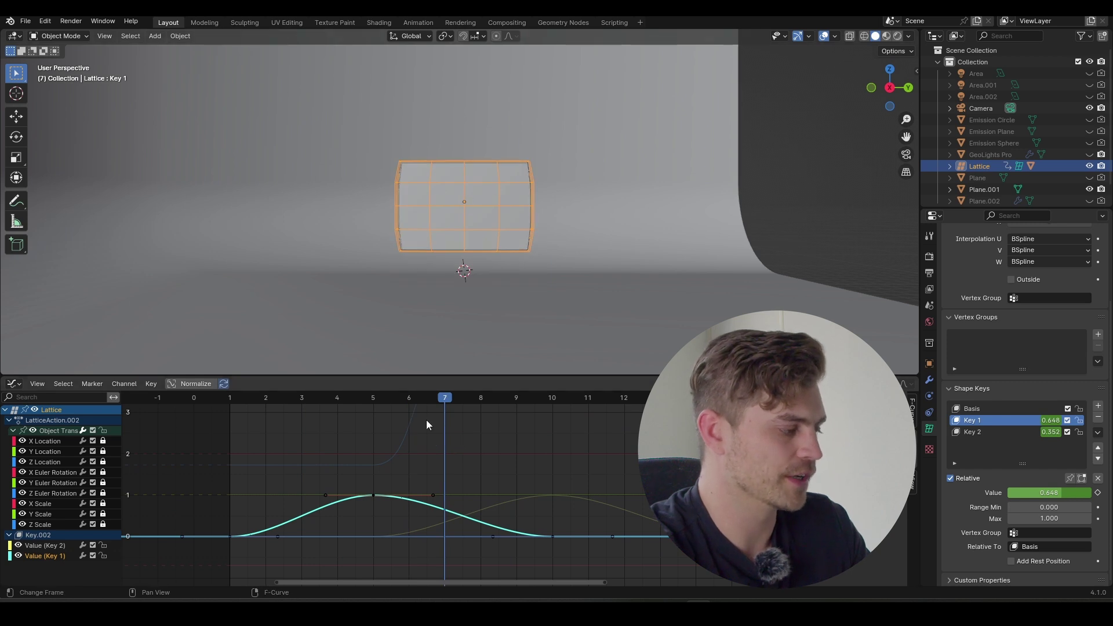
{"action": "left_click_drag", "start_coordinate": [473, 464], "coordinate": [297, 514]}
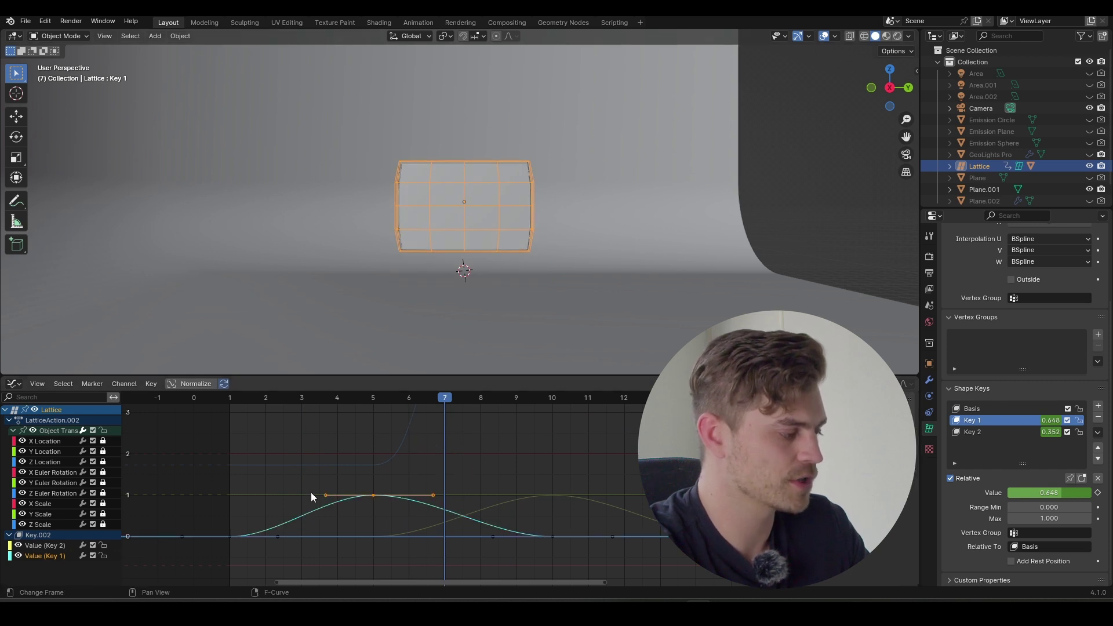
{"action": "right_click", "coordinate": [409, 464]}
{"action": "mouse_move", "coordinate": [409, 464]}
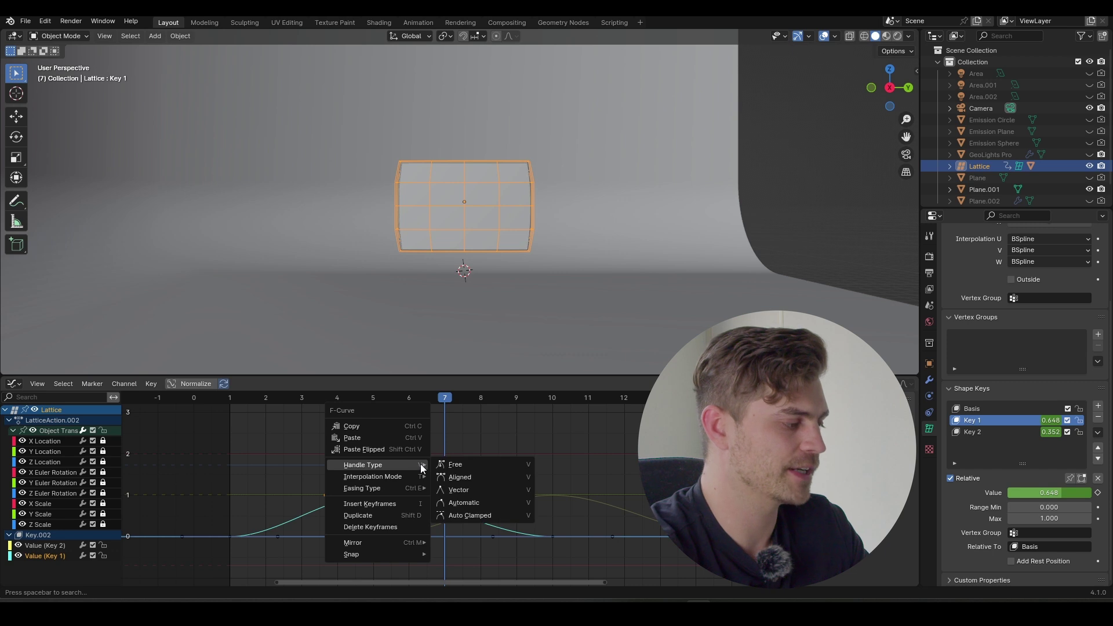
{"action": "left_click", "coordinate": [464, 464]}
{"action": "left_click", "coordinate": [433, 495]}
{"action": "key", "text": "g"}
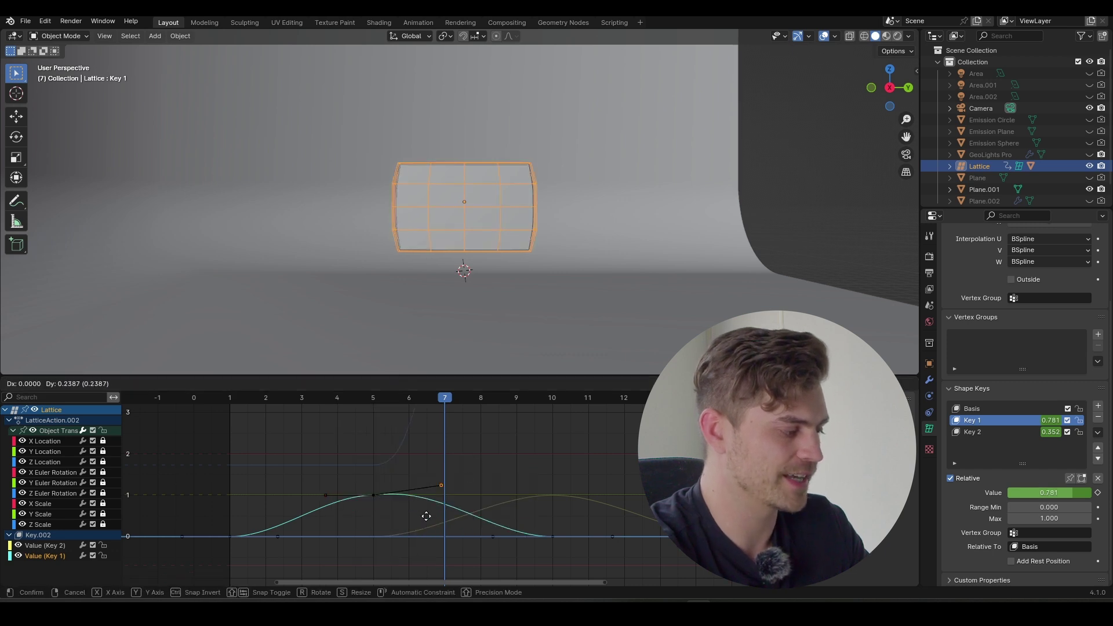
{"action": "left_click", "coordinate": [413, 557]}
Set the Key 2 curve's frame 5 keyframe to Free handles and raise its outgoing handle so the stretch starts faster
{"action": "left_click", "coordinate": [326, 398]}
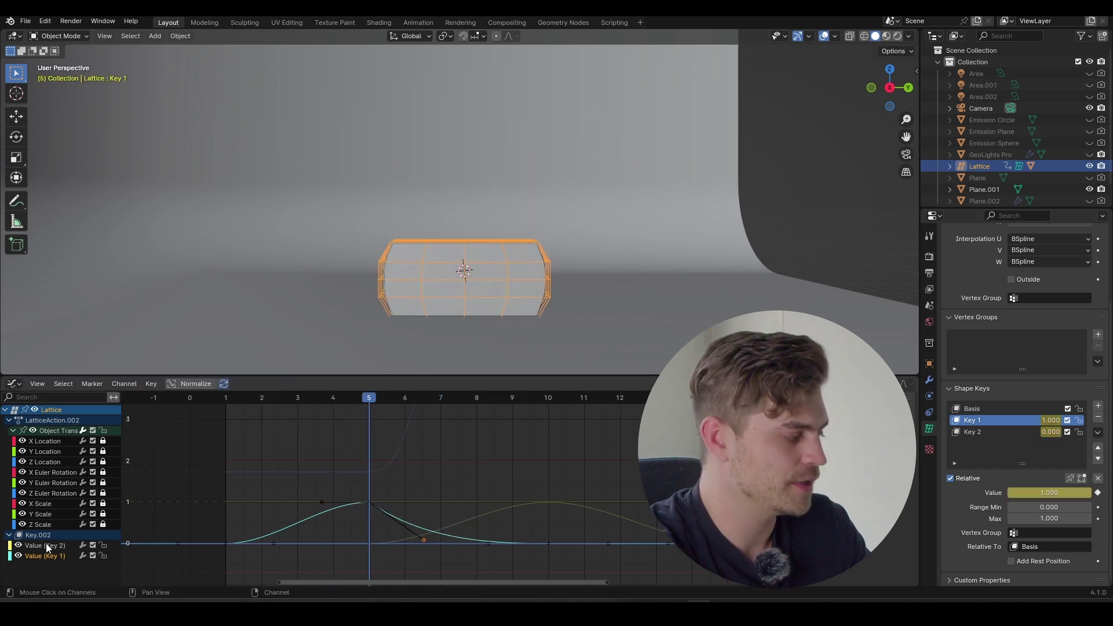
{"action": "left_click", "coordinate": [47, 546]}
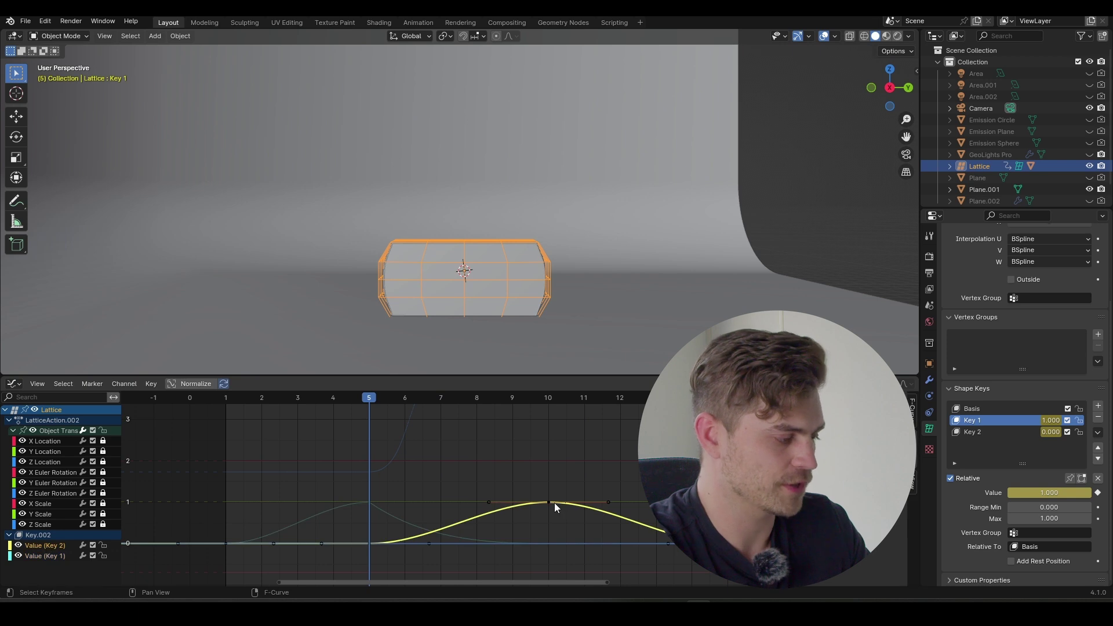
{"action": "left_click_drag", "start_coordinate": [376, 398], "coordinate": [435, 408]}
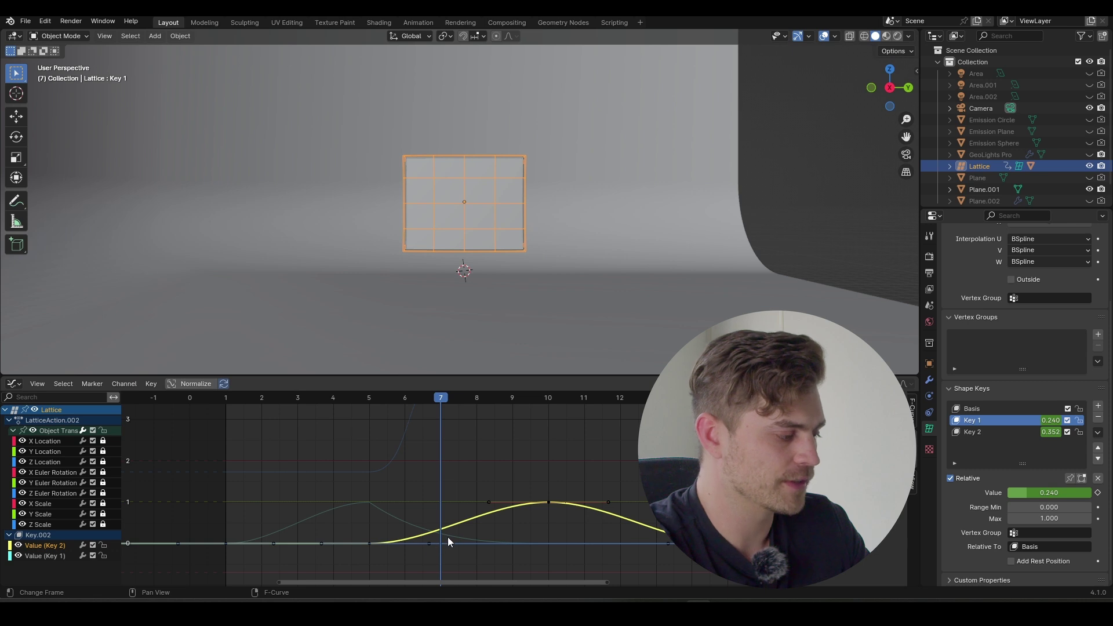
{"action": "left_click_drag", "start_coordinate": [473, 527], "coordinate": [333, 558]}
{"action": "right_click", "coordinate": [429, 497]}
{"action": "mouse_move", "coordinate": [431, 496]}
{"action": "left_click", "coordinate": [507, 492]}
{"action": "key", "text": "g"}
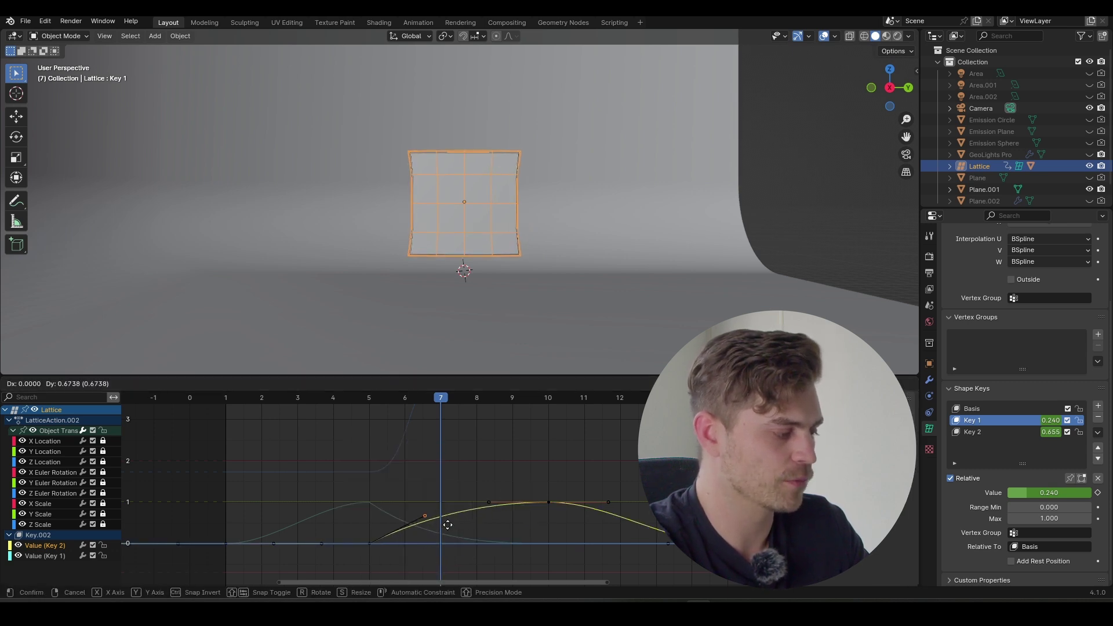
{"action": "left_click", "coordinate": [446, 515]}
Examine the reshaped Key 2 value curve and the lattice's stretch at frame 10
{"action": "left_click", "coordinate": [548, 398]}
{"action": "left_click_drag", "start_coordinate": [561, 428], "coordinate": [550, 461]}
{"action": "scroll", "coordinate": [539, 446], "scroll_direction": "up", "scroll_amount": 3}
{"action": "key", "text": "Home"}
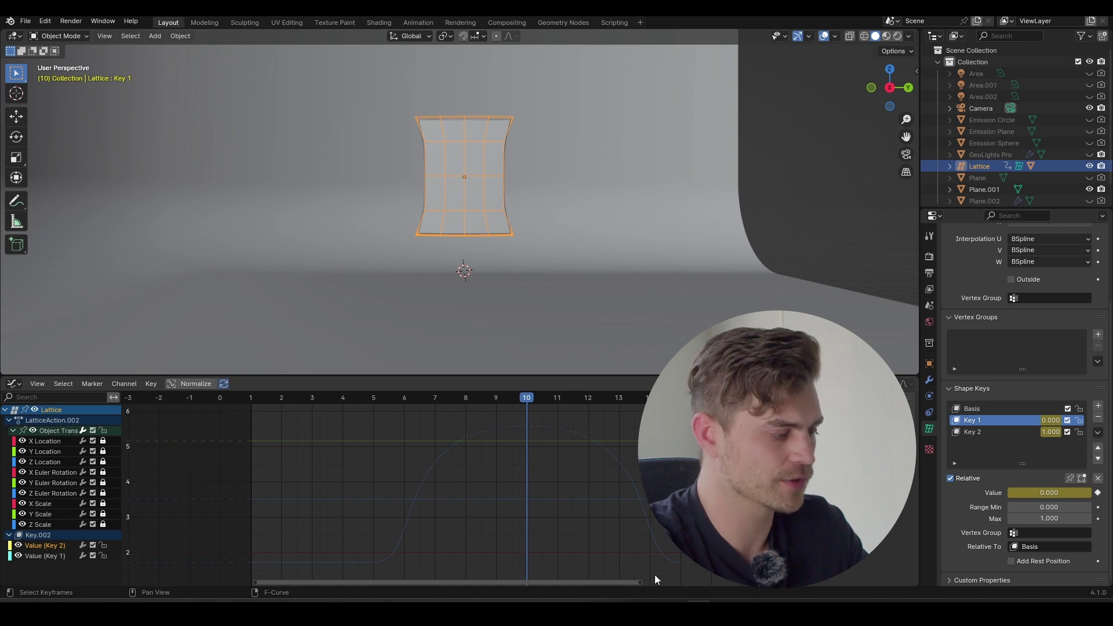
{"action": "scroll", "coordinate": [545, 485], "scroll_direction": "down", "scroll_amount": 3}
{"action": "middle_click_drag", "start_coordinate": [515, 462], "coordinate": [499, 422]}
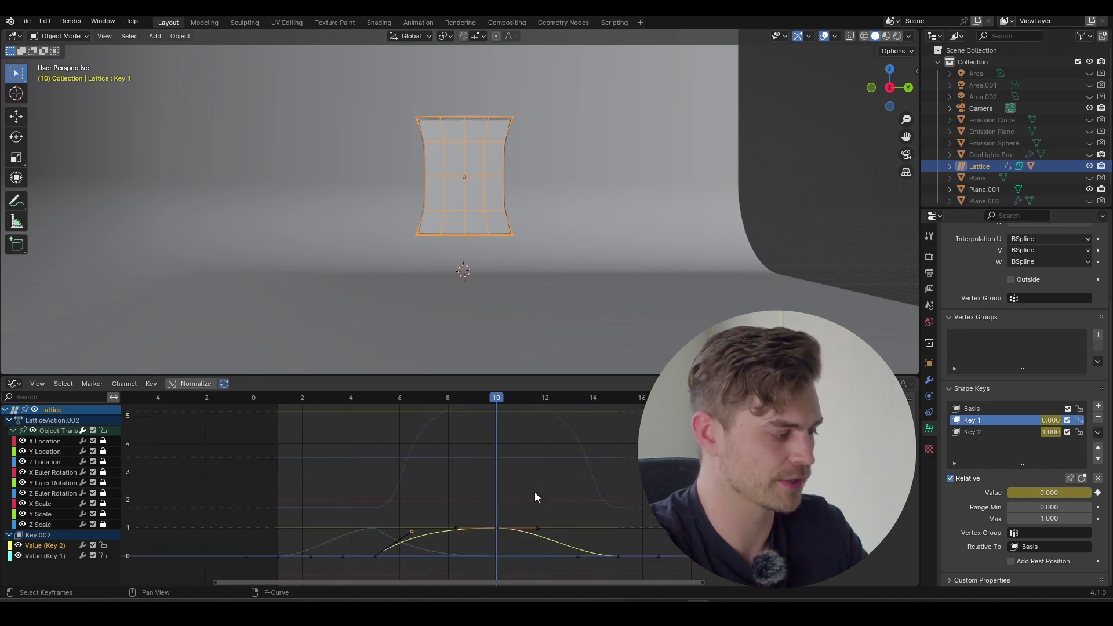
{"action": "middle_click_drag", "start_coordinate": [567, 492], "coordinate": [572, 468]}
{"action": "scroll", "coordinate": [562, 464], "scroll_direction": "up", "scroll_amount": 2}
Play the refined squash-and-stretch animation from the start and save the file
{"action": "left_click_drag", "start_coordinate": [554, 399], "coordinate": [339, 432]}
{"action": "key", "text": "space"}
{"action": "key", "text": "space"}
{"action": "key", "text": "ctrl+s"}
{"action": "scroll", "coordinate": [509, 444], "scroll_direction": "down", "scroll_amount": 4}
{"action": "middle_click_drag", "start_coordinate": [510, 444], "coordinate": [479, 451]}
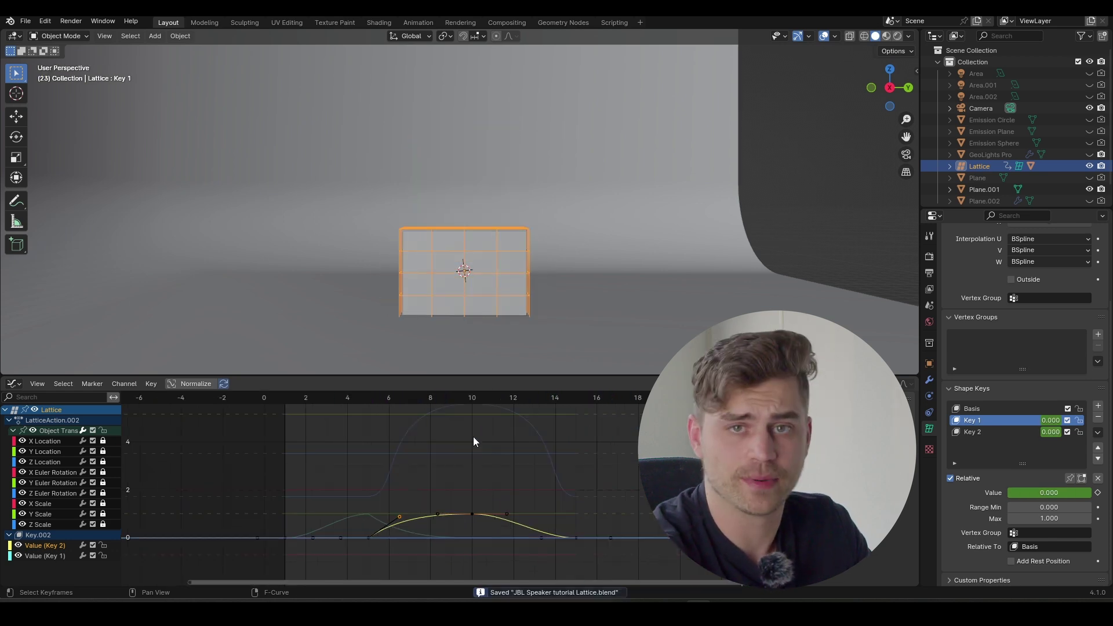
Add a Cycles modifier to the lattice's Z Location curve
{"action": "left_click", "coordinate": [52, 462]}
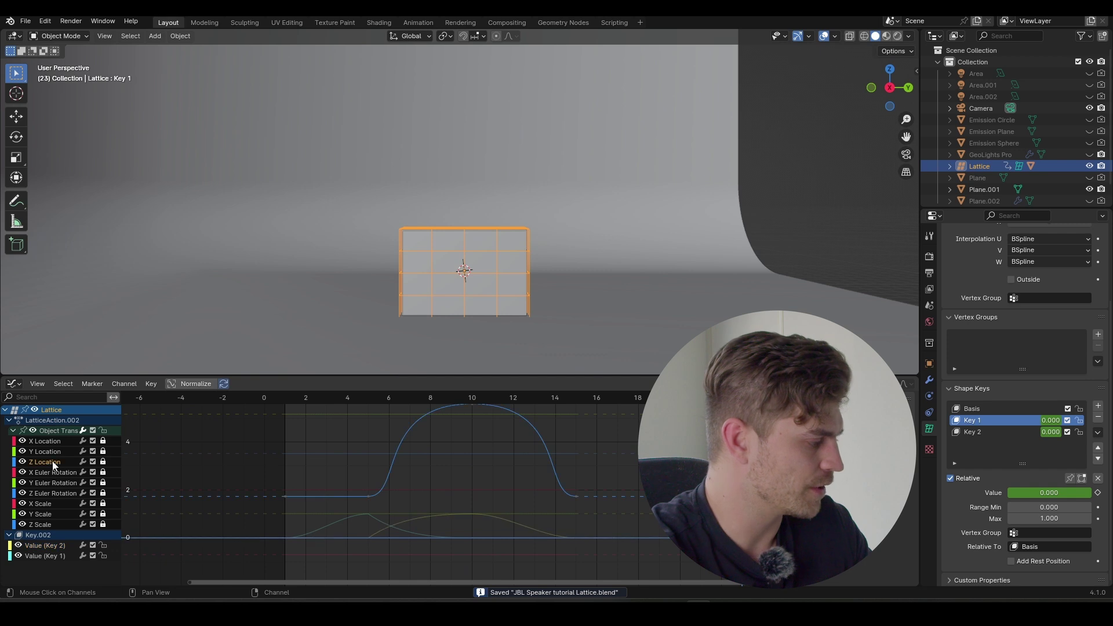
{"action": "left_click", "coordinate": [103, 461]}
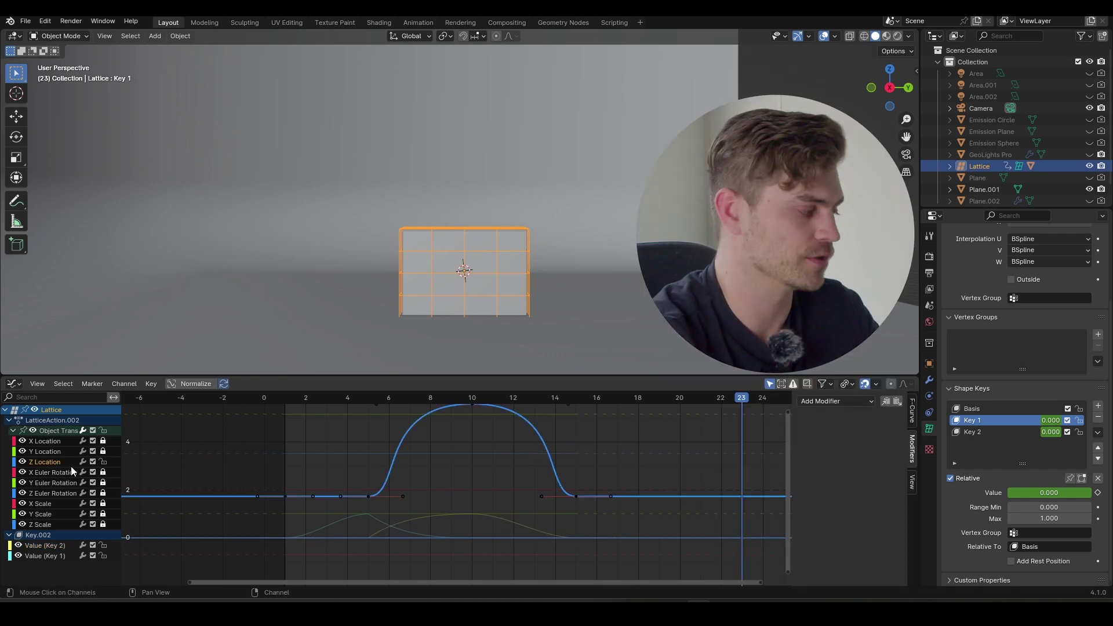
{"action": "left_click", "coordinate": [58, 432]}
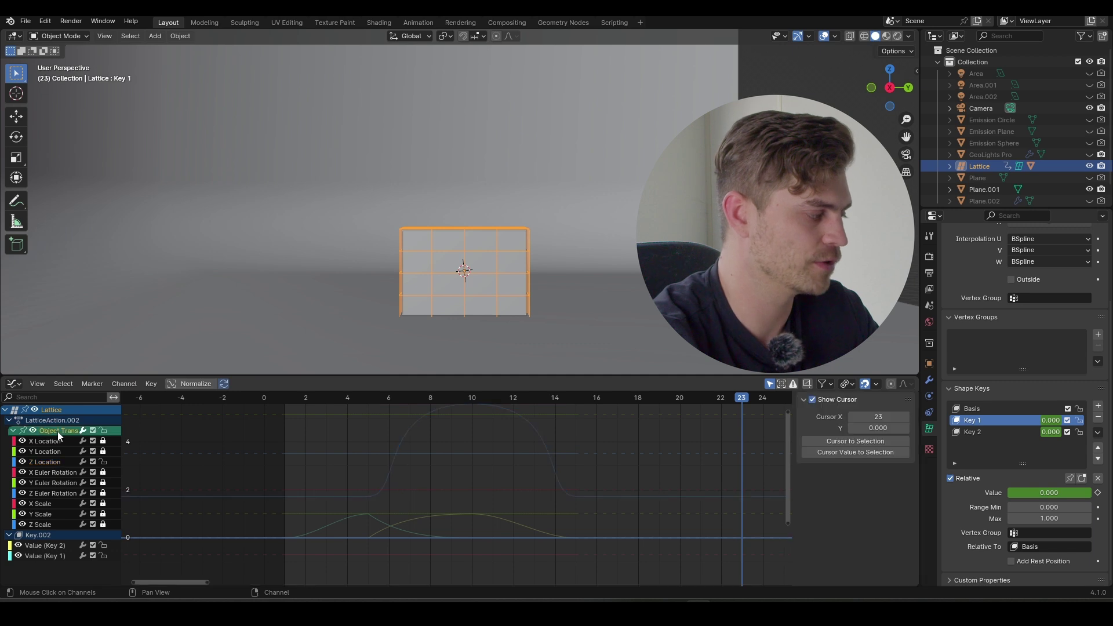
{"action": "left_click", "coordinate": [56, 461]}
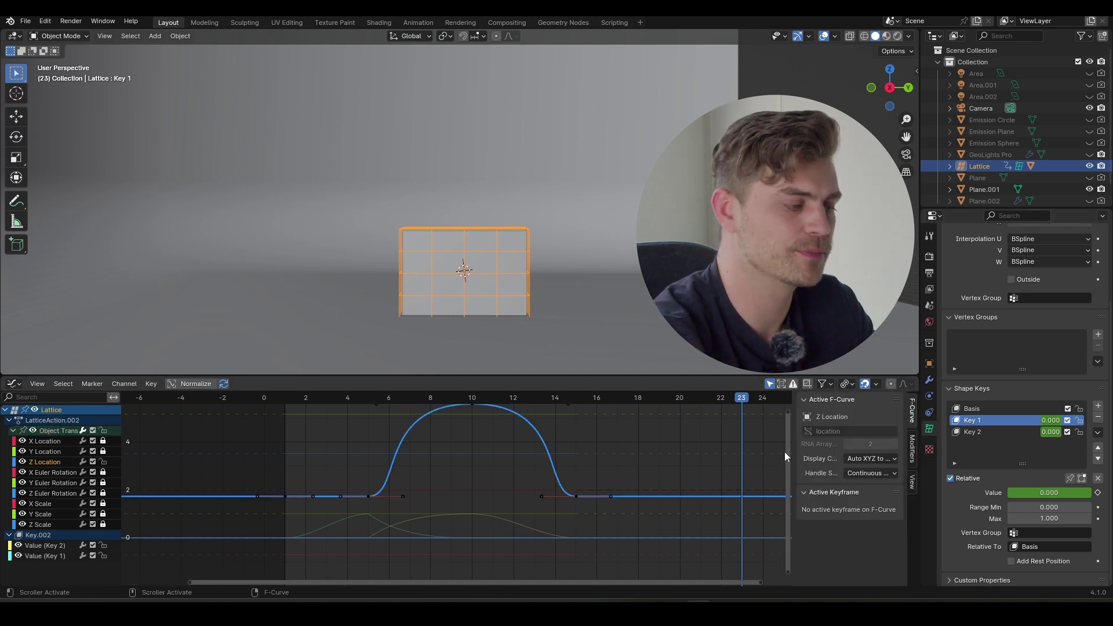
{"action": "left_click", "coordinate": [912, 448]}
{"action": "left_click", "coordinate": [837, 402]}
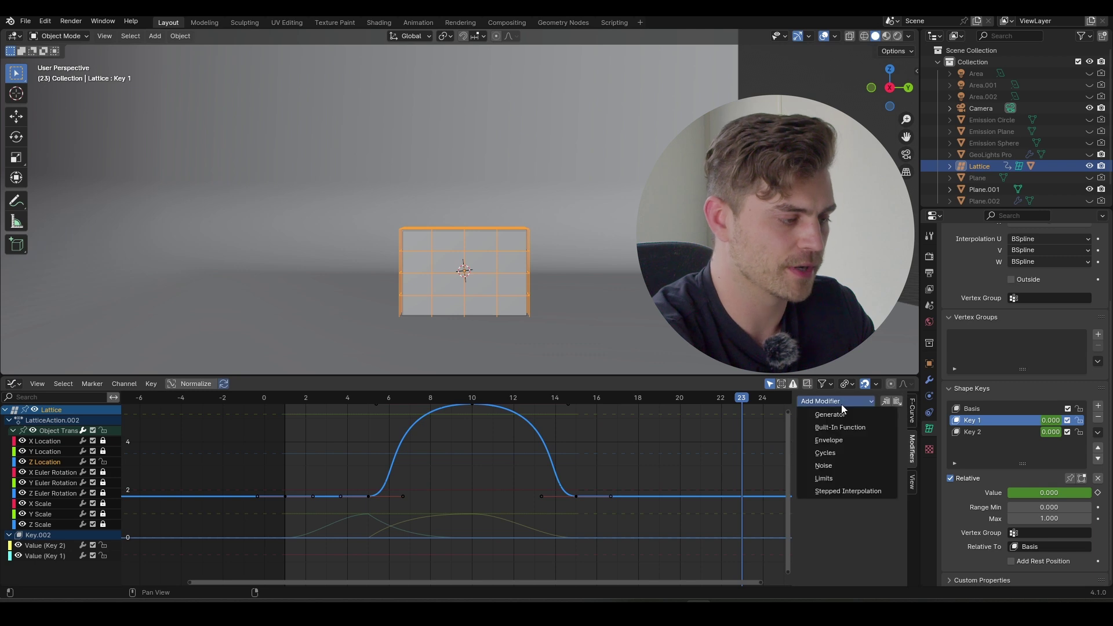
{"action": "left_click", "coordinate": [835, 453]}
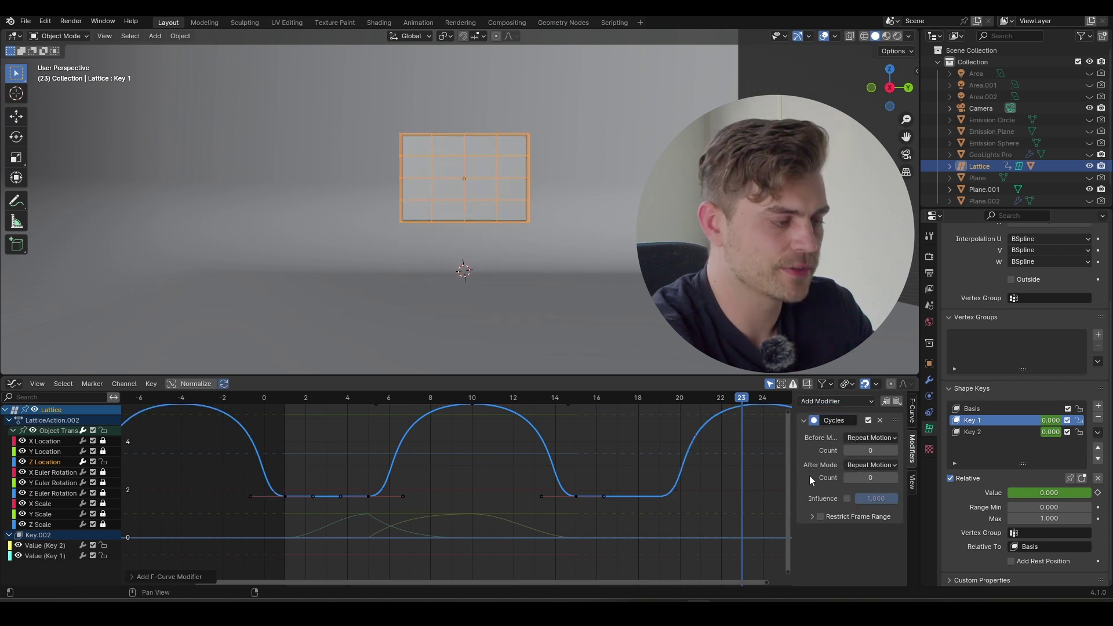
Copy the Cycles modifier from the Z Location curve and paste it onto the Key 2 and Key 1 value curves
{"action": "left_click", "coordinate": [887, 400]}
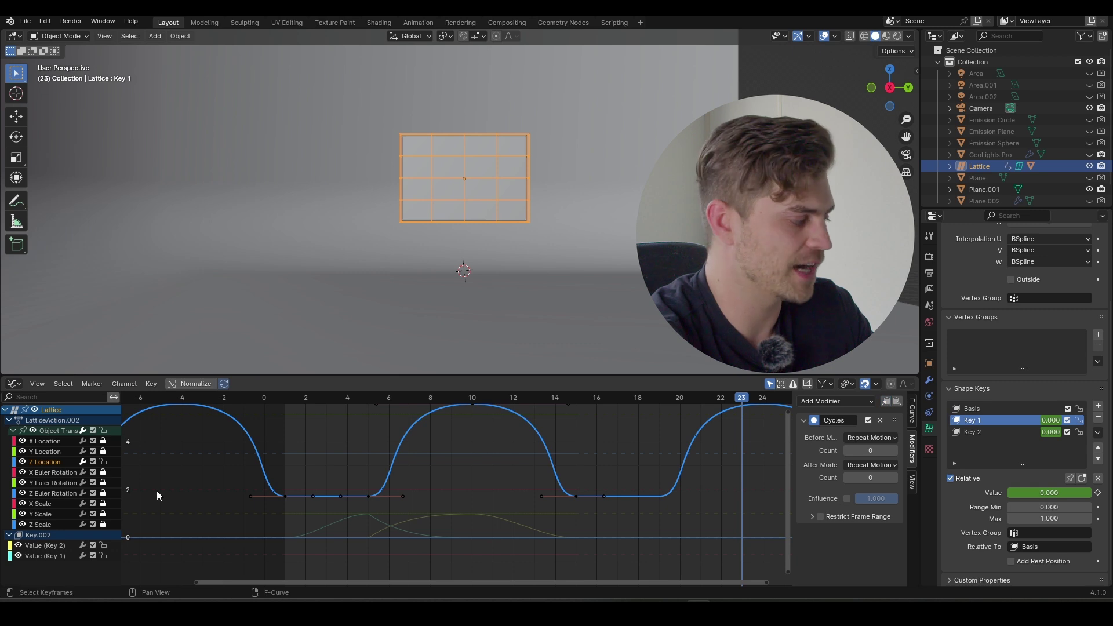
{"action": "left_click", "coordinate": [57, 545]}
{"action": "left_click", "coordinate": [897, 401]}
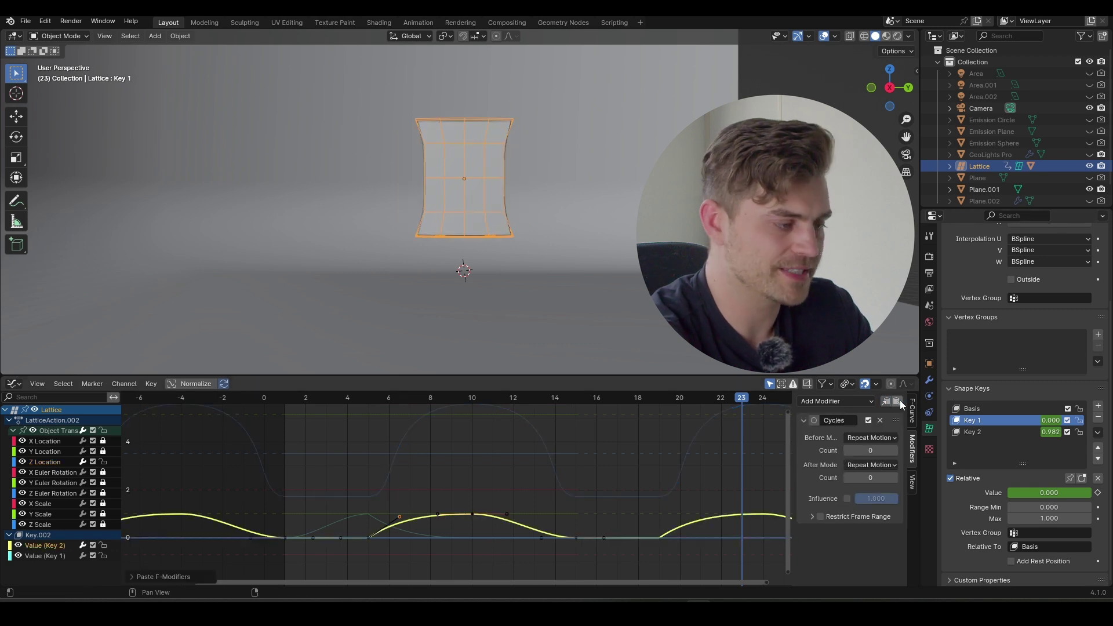
{"action": "left_click", "coordinate": [45, 556]}
{"action": "left_click", "coordinate": [898, 401]}
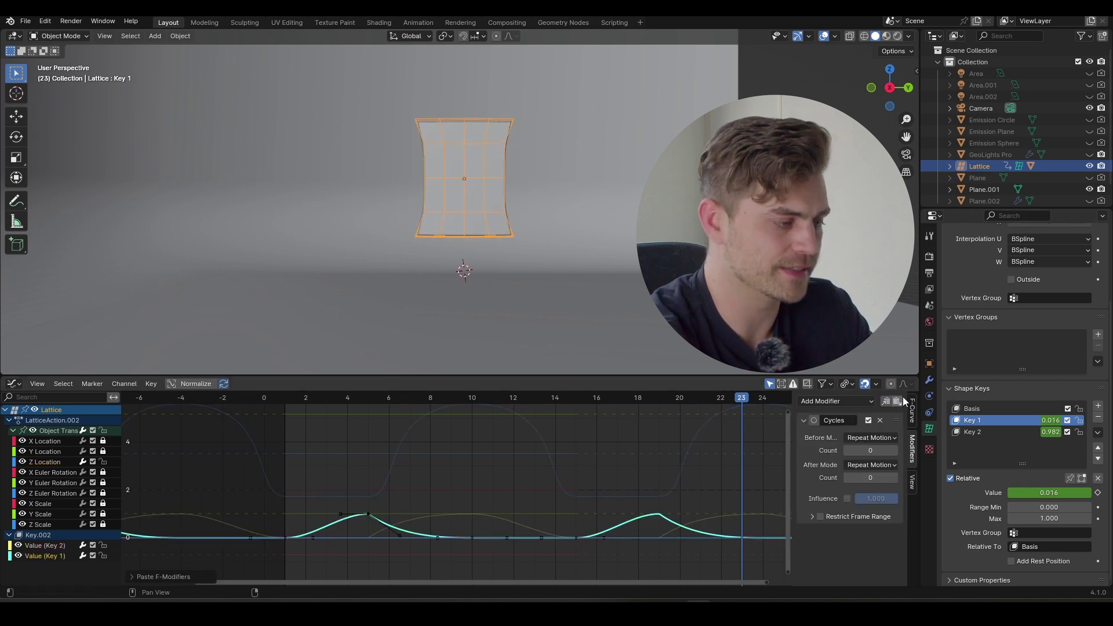
Play the looping animation and check the repeating jump from an angled view
{"action": "key", "text": "space"}
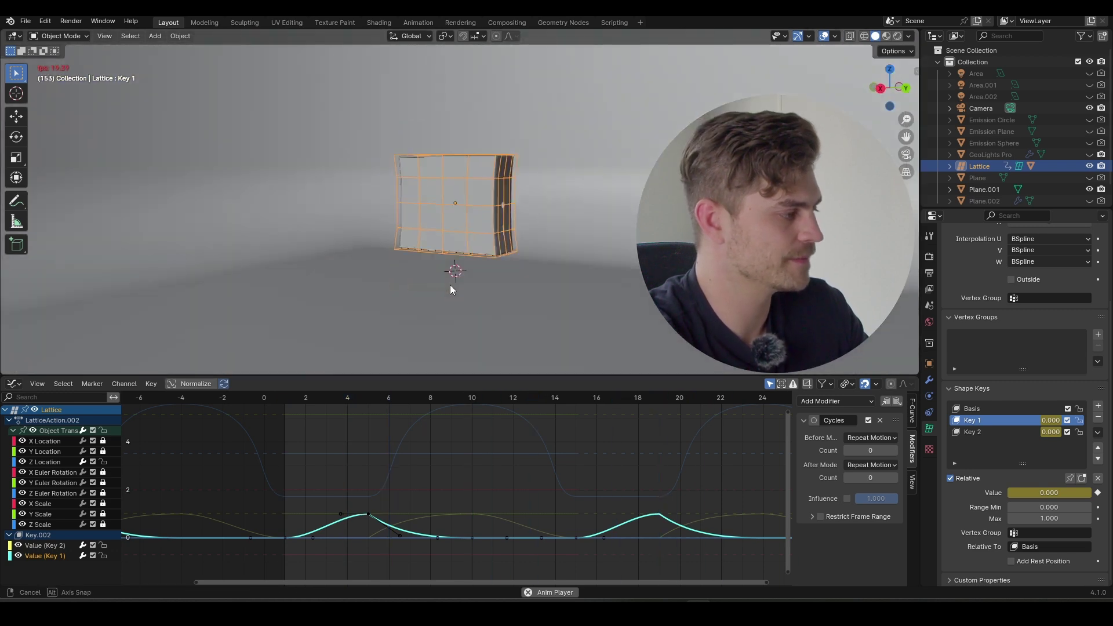
{"action": "key", "text": "space"}
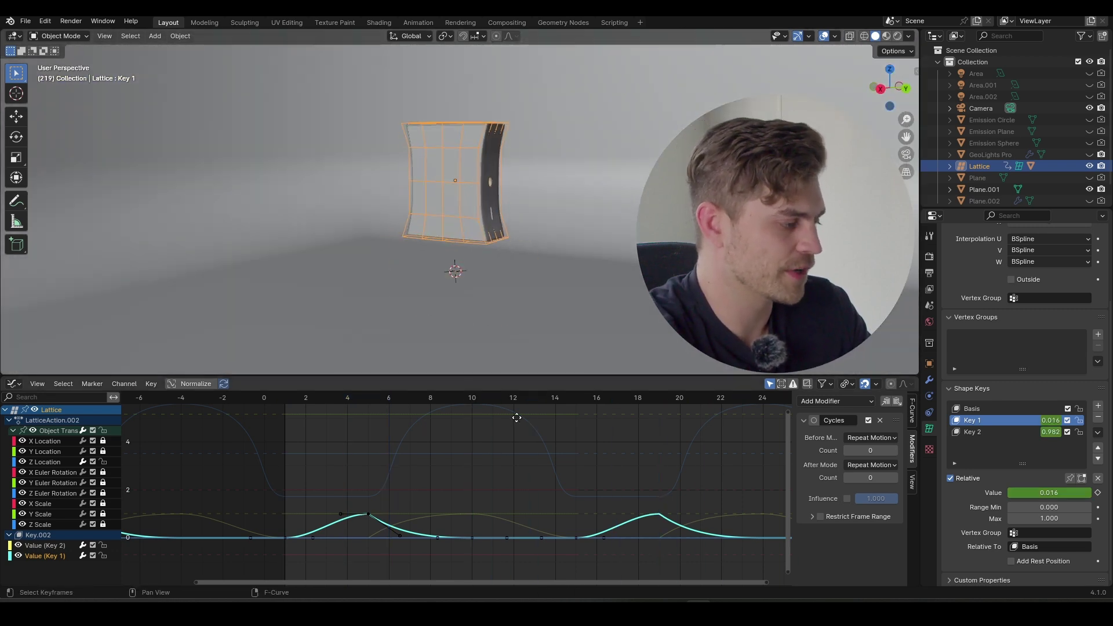
{"action": "middle_click_drag", "start_coordinate": [517, 417], "coordinate": [518, 466]}
{"action": "middle_click_drag", "start_coordinate": [387, 473], "coordinate": [404, 451]}
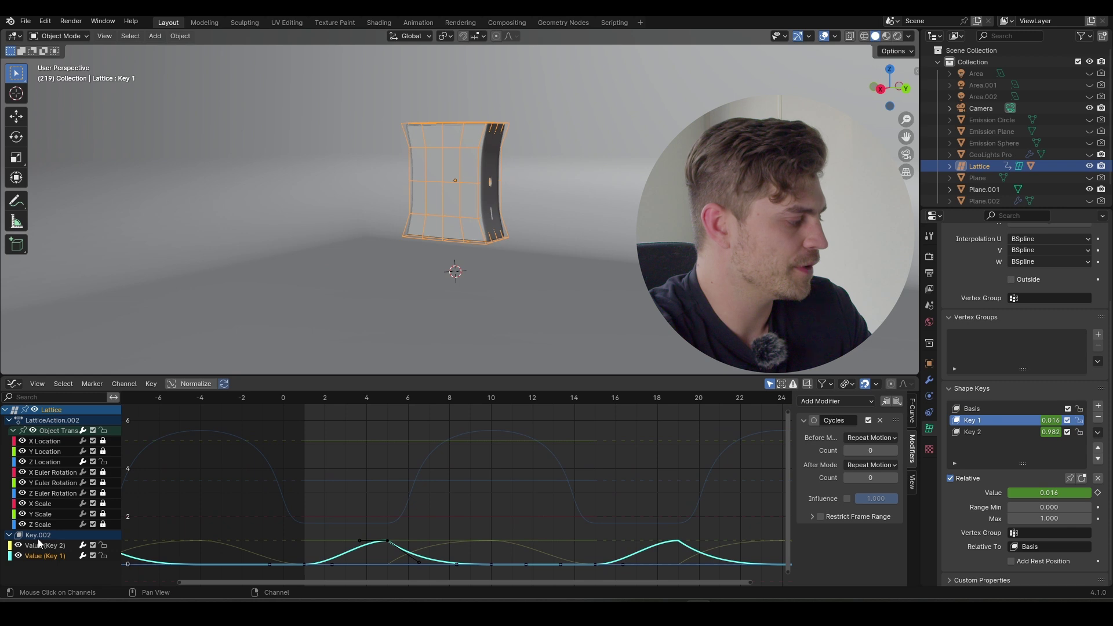
Raise the Z Location curve's frame 10 peak keyframe along the value axis for a higher jump and replay it
{"action": "left_click", "coordinate": [61, 463]}
{"action": "key", "text": "Home"}
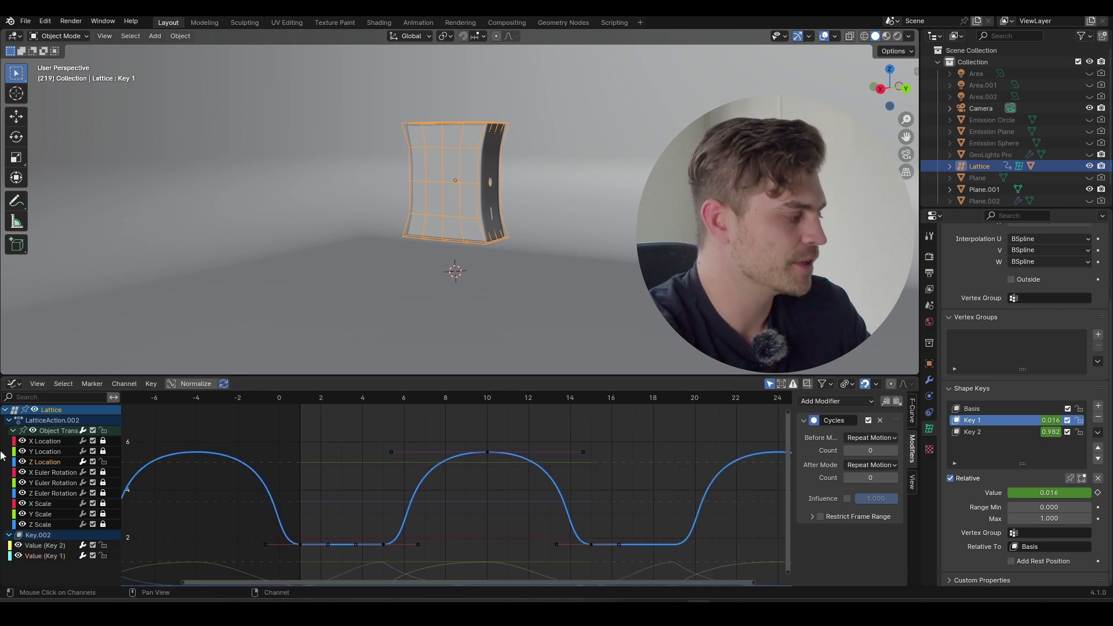
{"action": "left_click", "coordinate": [523, 429]}
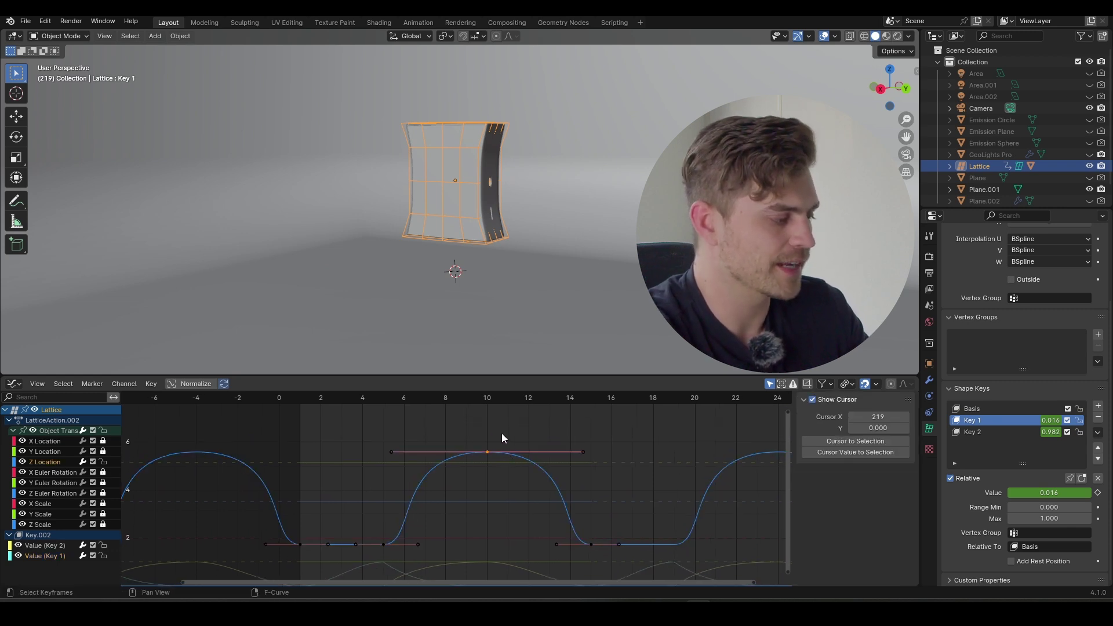
{"action": "left_click_drag", "start_coordinate": [502, 432], "coordinate": [473, 466]}
{"action": "key", "text": "g"}
{"action": "key", "text": "y"}
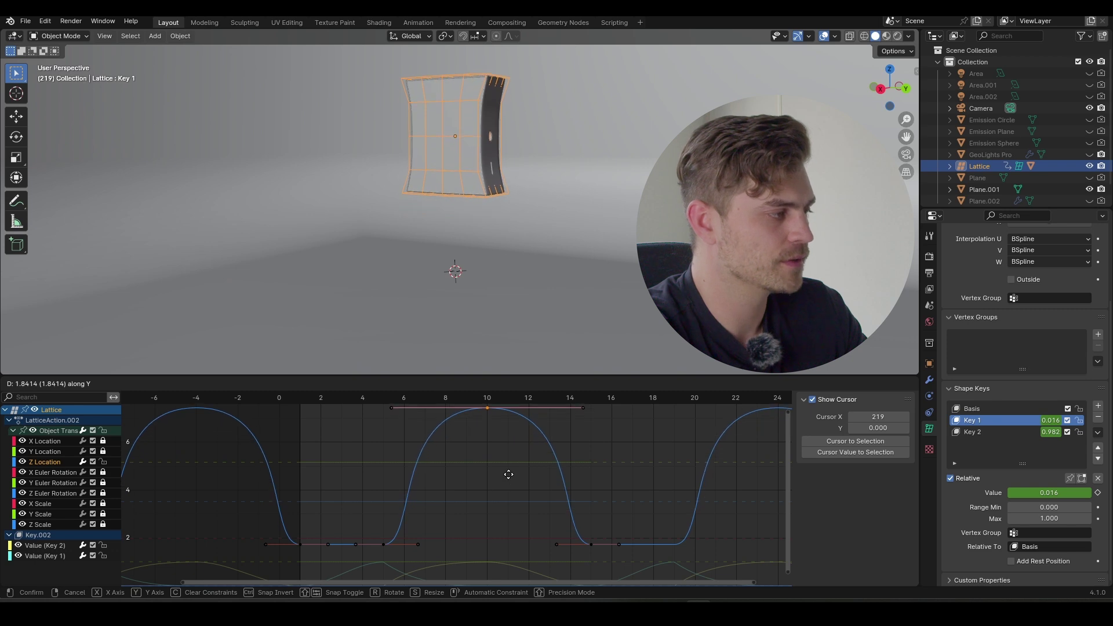
{"action": "left_click", "coordinate": [508, 475]}
{"action": "left_click", "coordinate": [349, 398]}
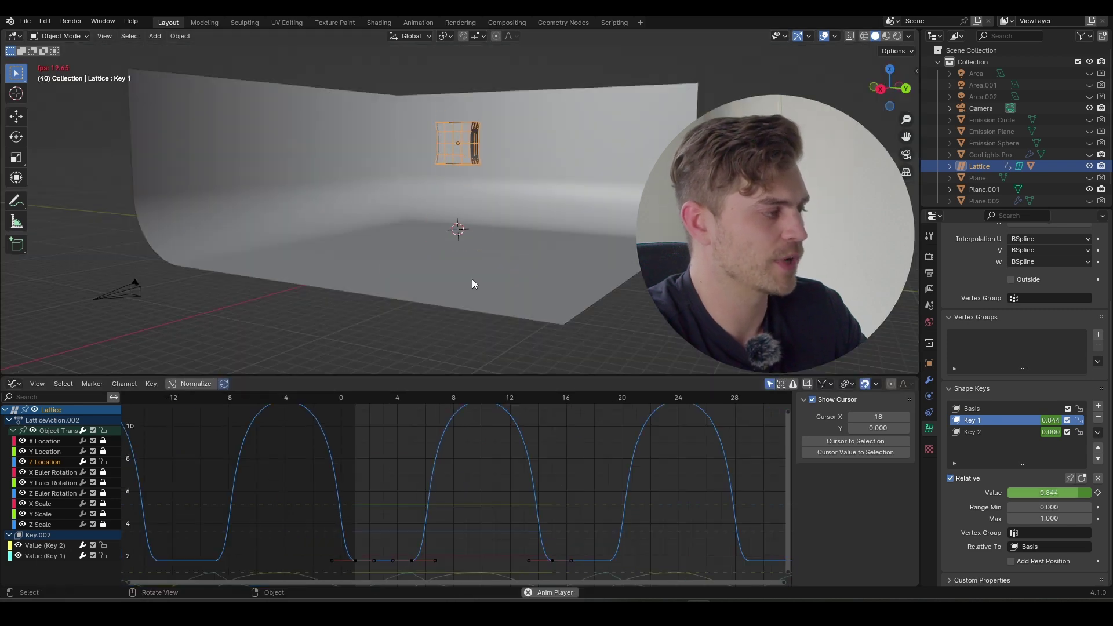
Inspect the higher looping jump up close during playback, and stop the animation
{"action": "scroll", "coordinate": [476, 250], "scroll_direction": "up", "scroll_amount": 2}
{"action": "middle_click_drag", "start_coordinate": [486, 239], "coordinate": [439, 280], "text": "shift"}
{"action": "scroll", "coordinate": [488, 270], "scroll_direction": "up", "scroll_amount": 2}
{"action": "key", "text": "space"}
{"action": "scroll", "coordinate": [473, 475], "scroll_direction": "down", "scroll_amount": 4}
{"action": "scroll", "coordinate": [441, 243], "scroll_direction": "down", "scroll_amount": 3}
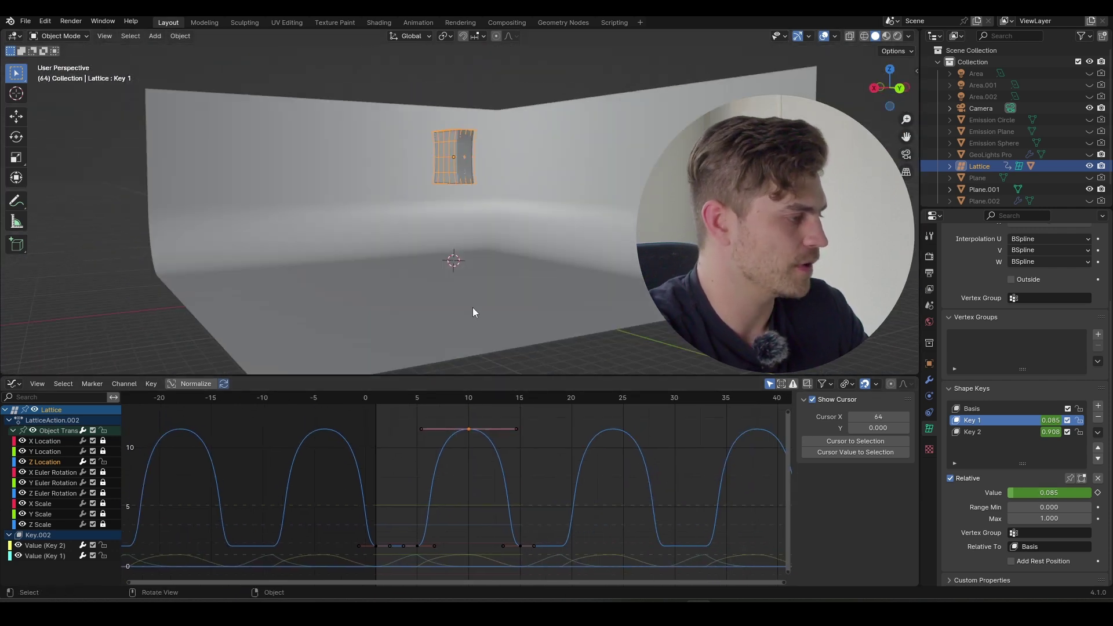
{"action": "key", "text": "g"}
{"action": "key", "text": "y"}
{"action": "key", "text": "x"}
{"action": "right_click", "coordinate": [255, 310]}
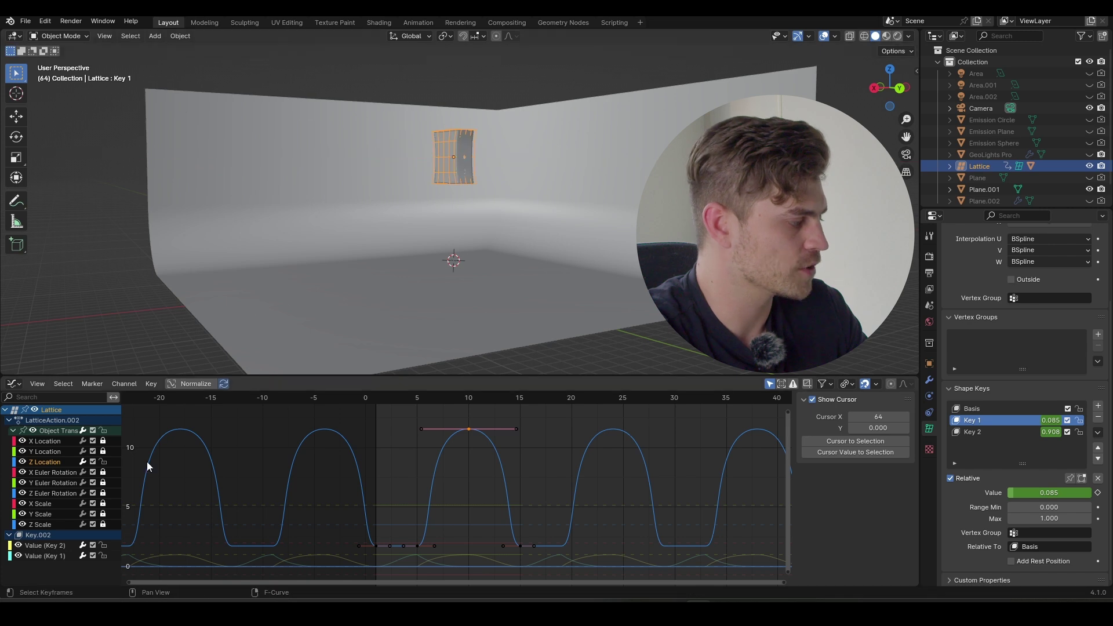
Isolate the lattice's X Location curve and insert a Location keyframe for the lattice at frame 5
{"action": "left_click", "coordinate": [55, 442]}
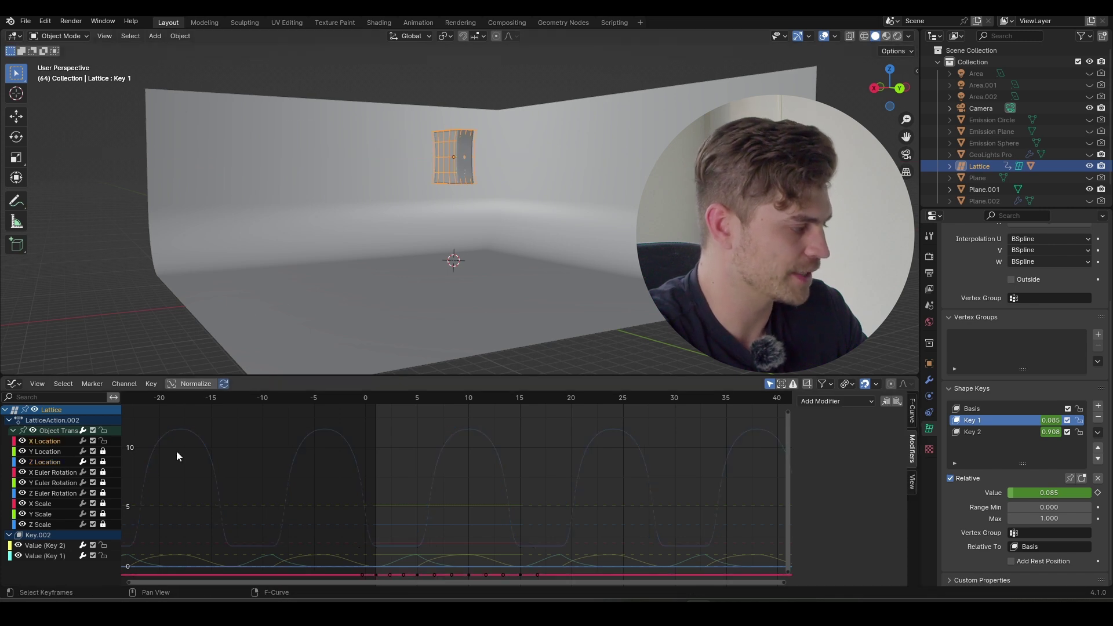
{"action": "left_click", "coordinate": [376, 398]}
{"action": "middle_click_drag", "start_coordinate": [402, 463], "coordinate": [395, 457]}
{"action": "left_click_drag", "start_coordinate": [458, 399], "coordinate": [412, 408]}
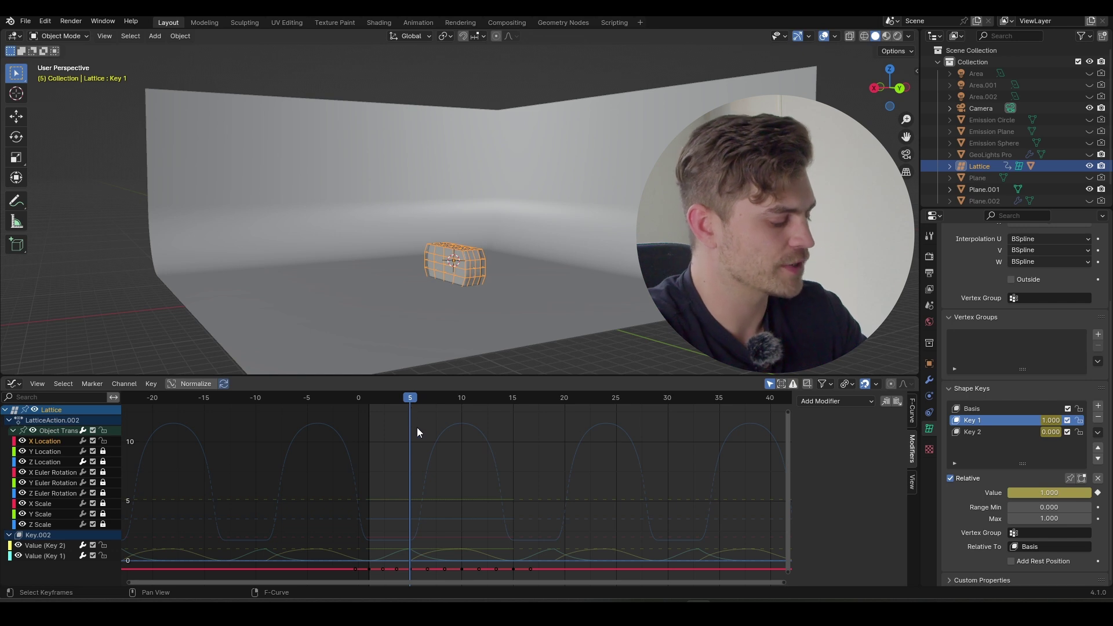
{"action": "key", "text": "k"}
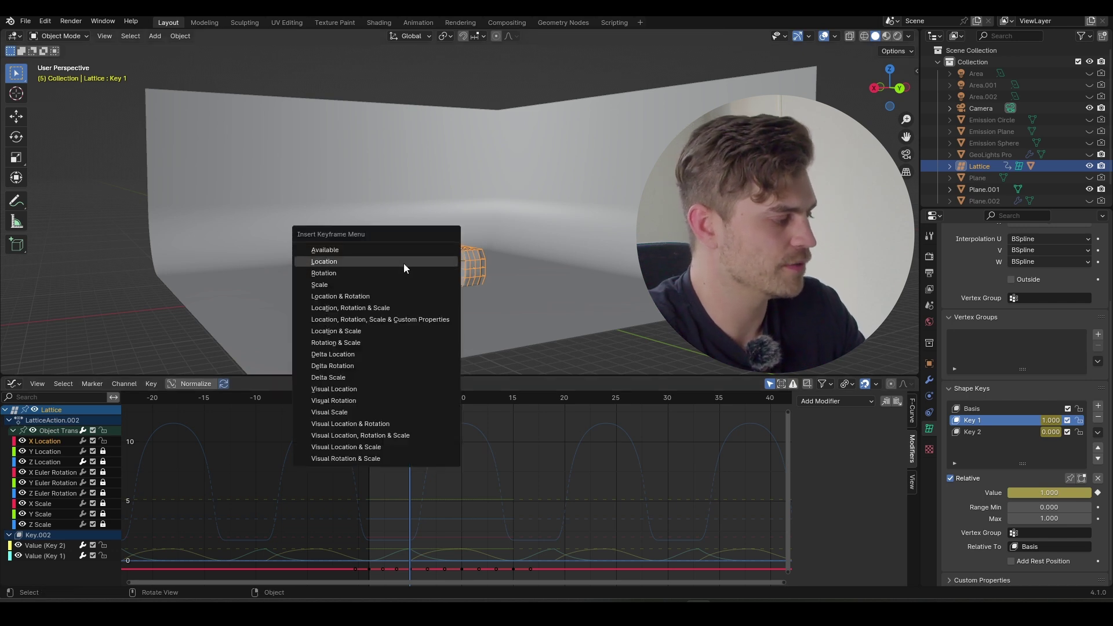
{"action": "left_click", "coordinate": [403, 261]}
At frame 10, move the lattice about 5 m along the global X axis and insert a Location keyframe
{"action": "key", "text": "Up"}
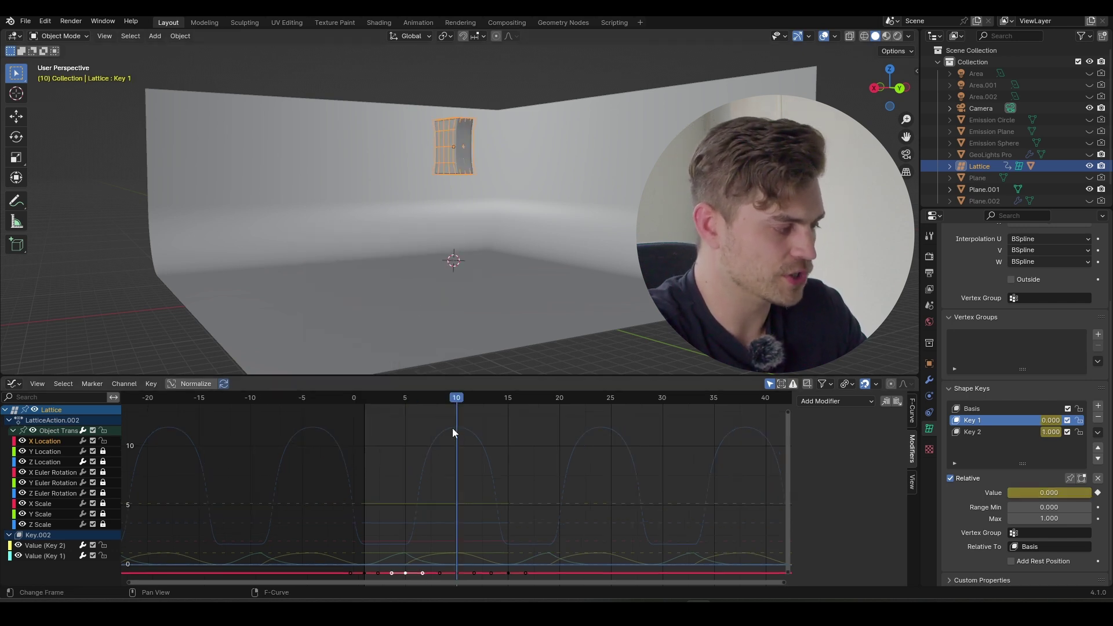
{"action": "key", "text": "g"}
{"action": "key", "text": "x"}
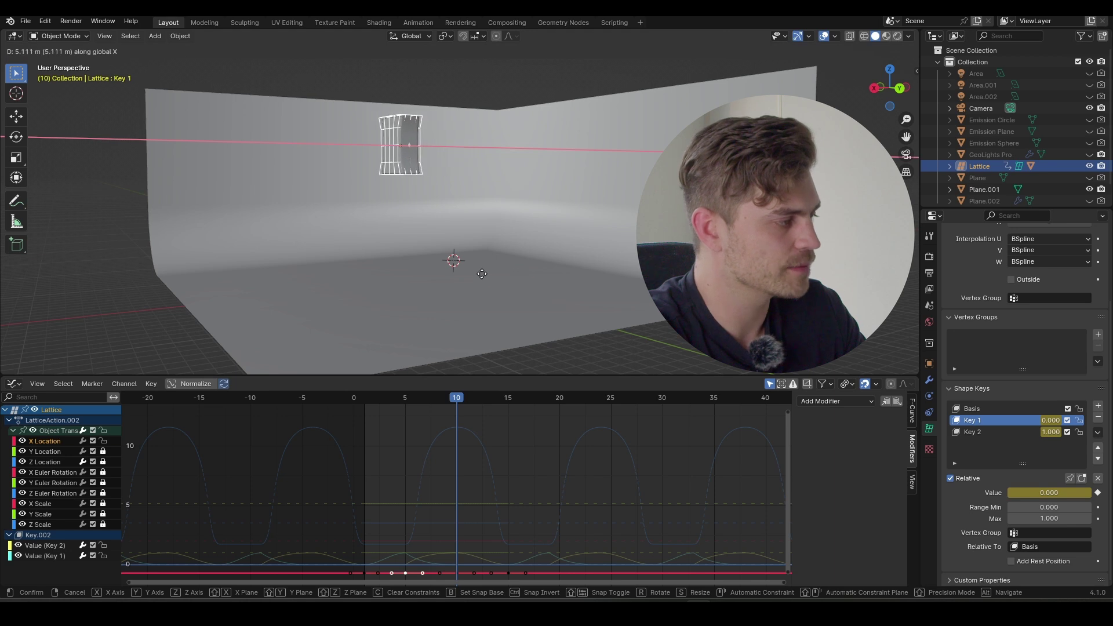
{"action": "left_click", "coordinate": [477, 276]}
{"action": "key", "text": "k"}
{"action": "left_click", "coordinate": [475, 277]}
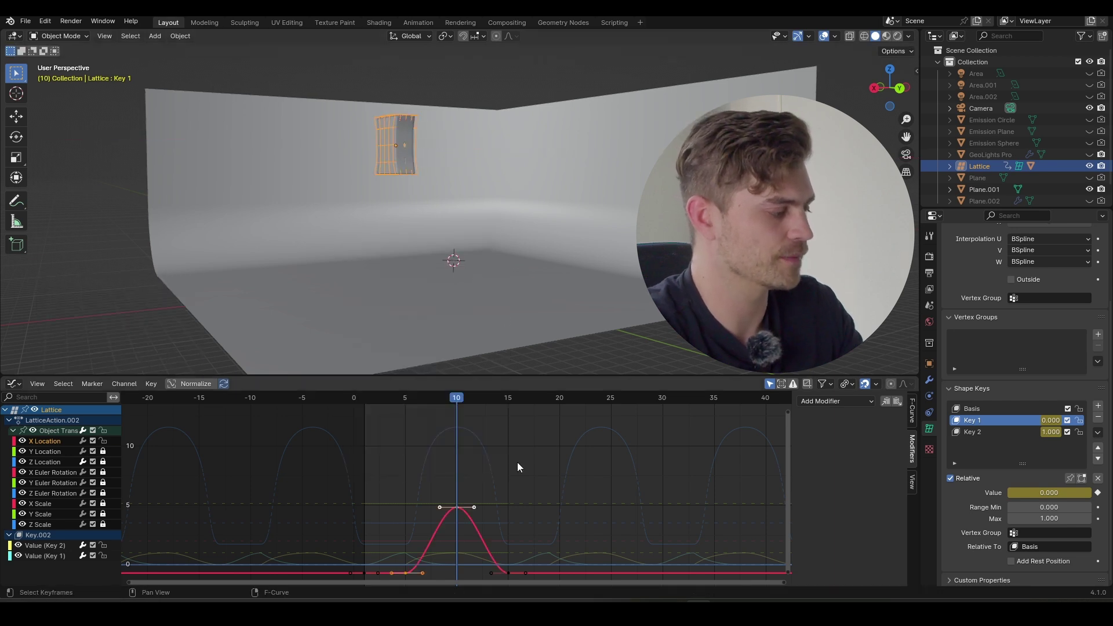
At frame 15, move the lattice about 13 m along the global X axis and insert a Location keyframe
{"action": "left_click", "coordinate": [506, 405]}
{"action": "key", "text": "g"}
{"action": "key", "text": "x"}
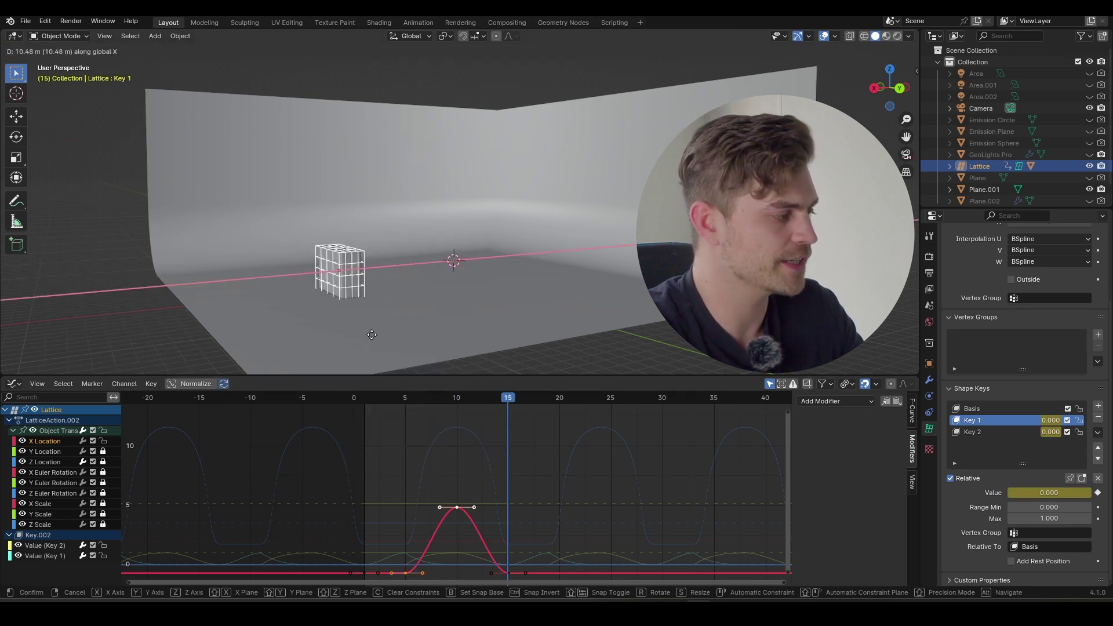
{"action": "left_click", "coordinate": [356, 338]}
{"action": "key", "text": "k"}
{"action": "left_click", "coordinate": [381, 319]}
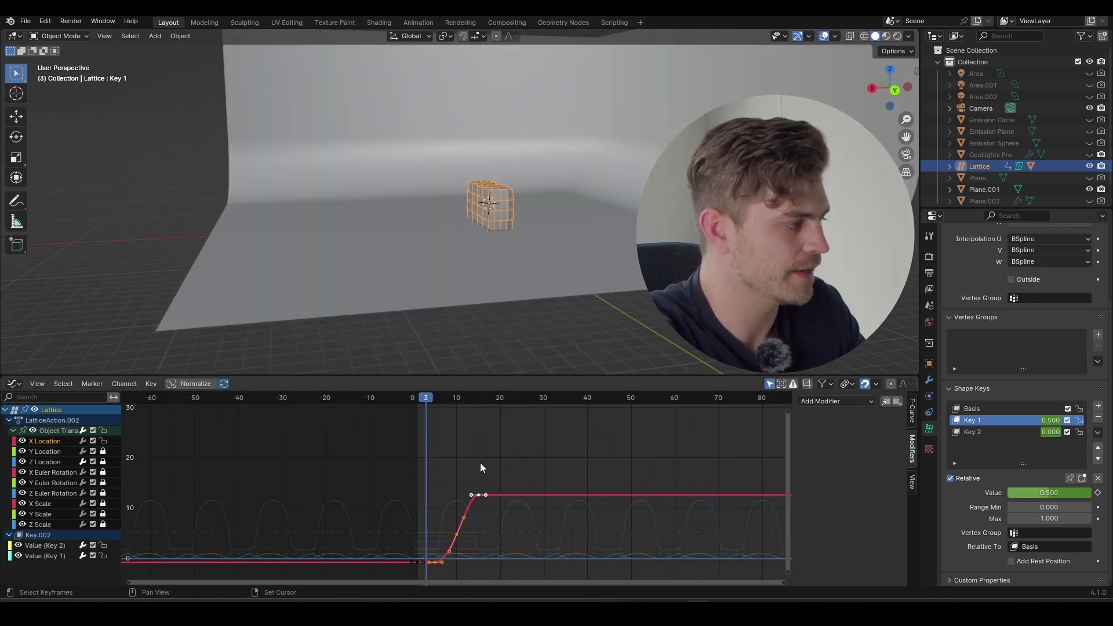
Play the animation and check the lattice's forward travel along X from a wider view
{"action": "key", "text": "space"}
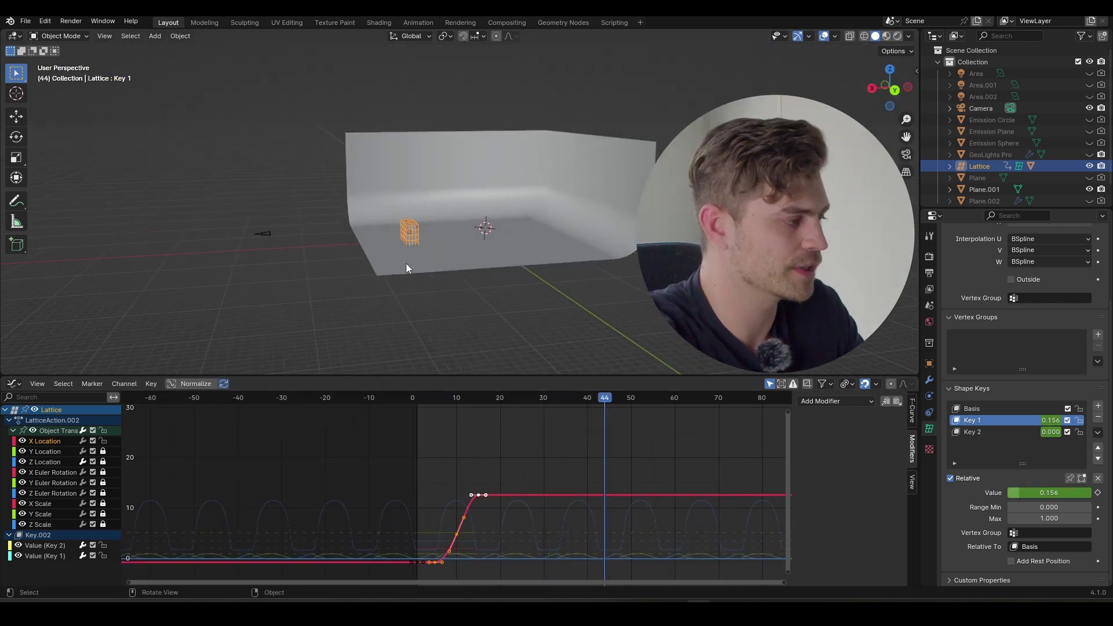
{"action": "middle_click_drag", "start_coordinate": [414, 265], "coordinate": [442, 273], "text": "shift"}
{"action": "scroll", "coordinate": [409, 399], "scroll_direction": "up", "scroll_amount": 3}
Return to frame 1, add a Cycles modifier to the X Location curve and play back the result
{"action": "left_click", "coordinate": [407, 397]}
{"action": "left_click", "coordinate": [833, 402]}
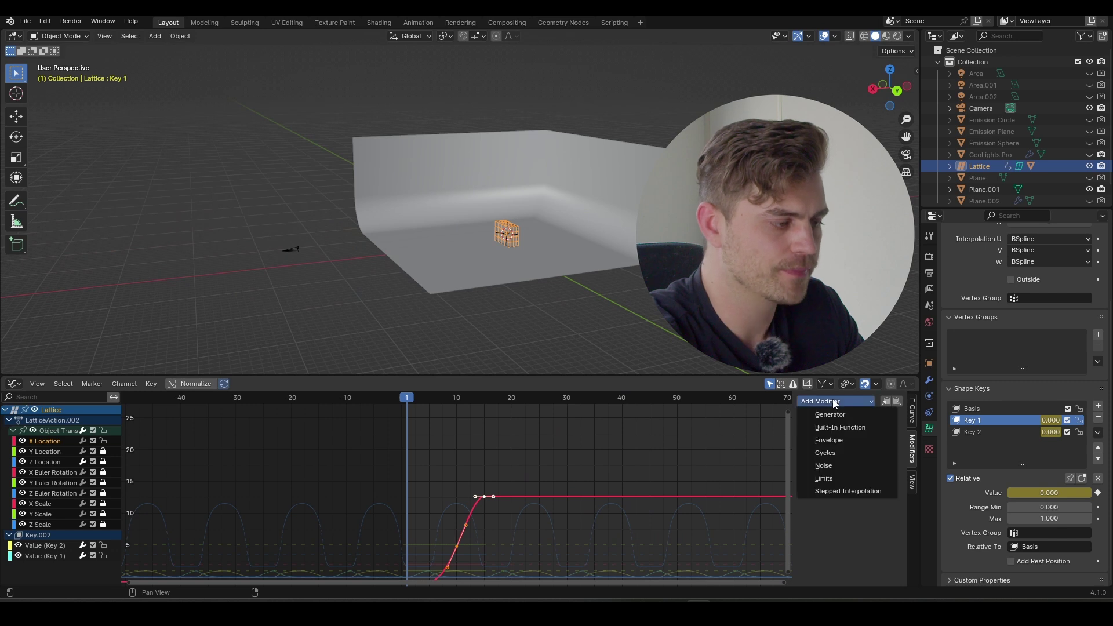
{"action": "left_click", "coordinate": [846, 454]}
{"action": "scroll", "coordinate": [457, 487], "scroll_direction": "down", "scroll_amount": 2}
{"action": "key", "text": "space"}
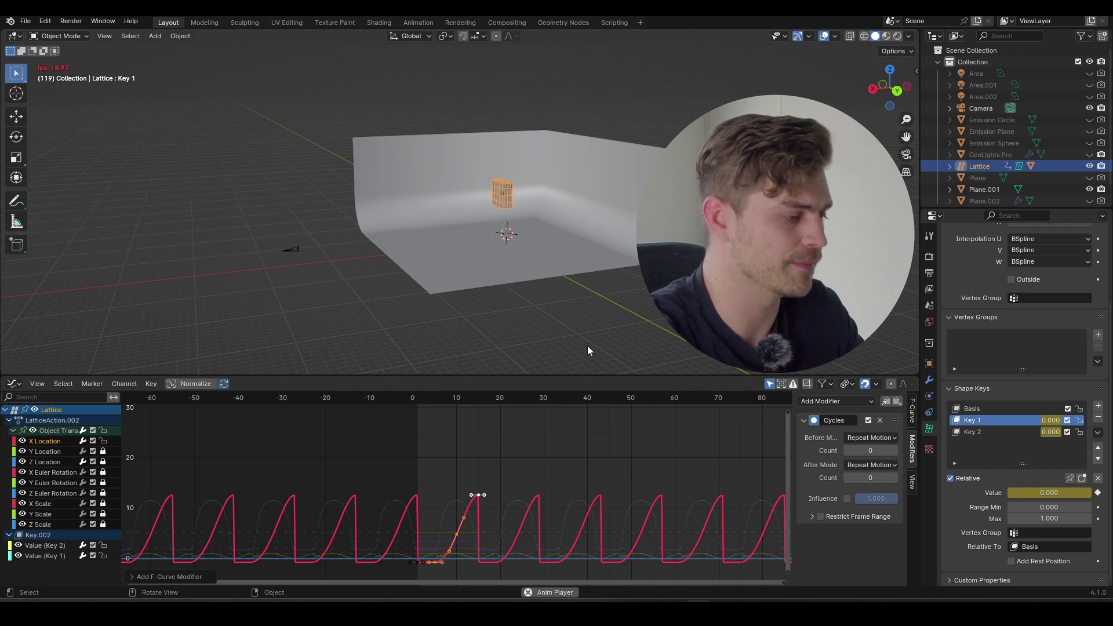
{"action": "key", "text": "space"}
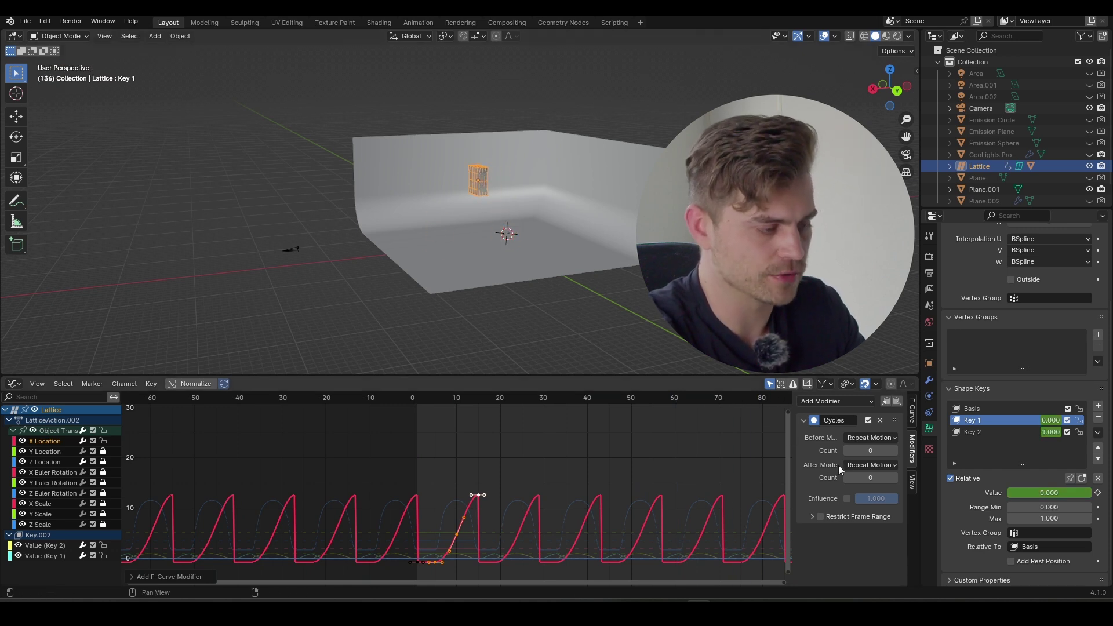
Set the X Location Cycles modifier's After Mode to Repeat with Offset and play the continuous forward jumping
{"action": "left_click", "coordinate": [873, 466]}
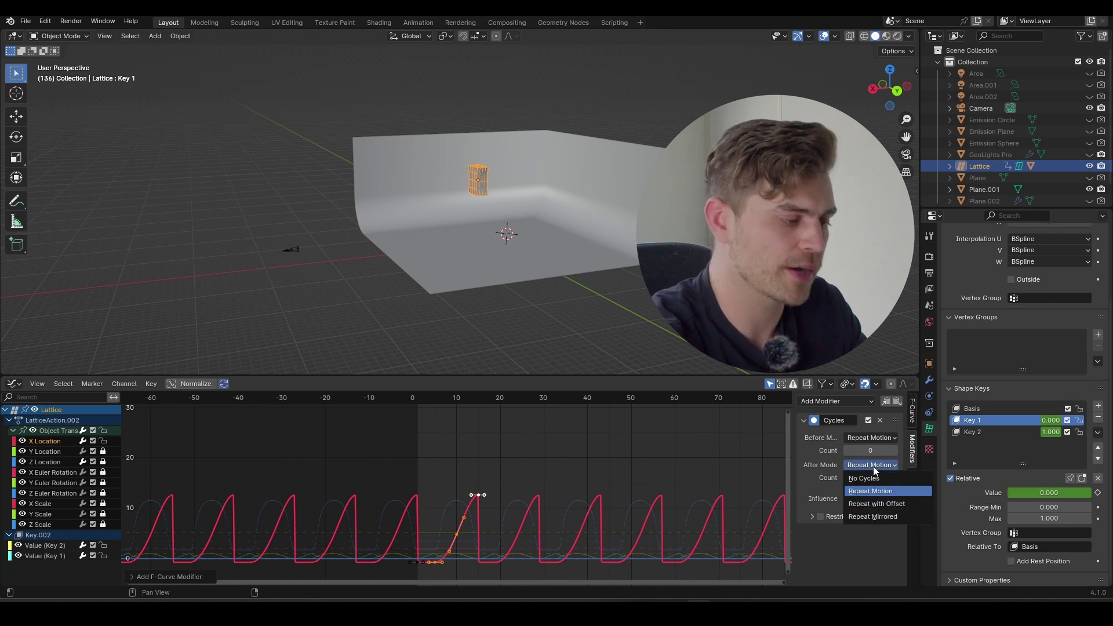
{"action": "left_click", "coordinate": [895, 508]}
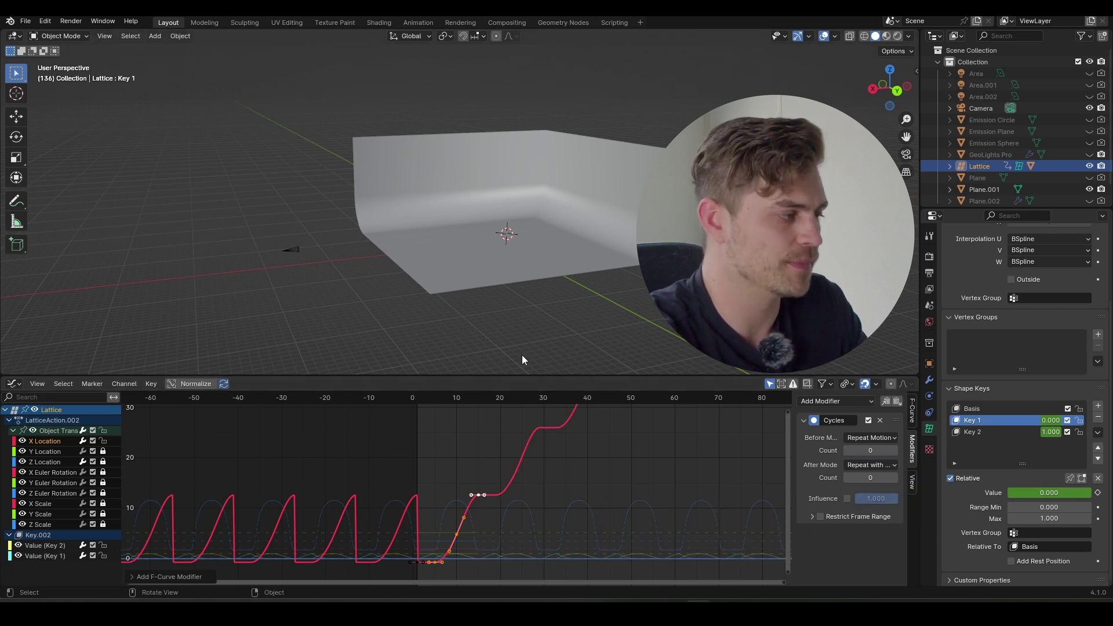
{"action": "key", "text": "space"}
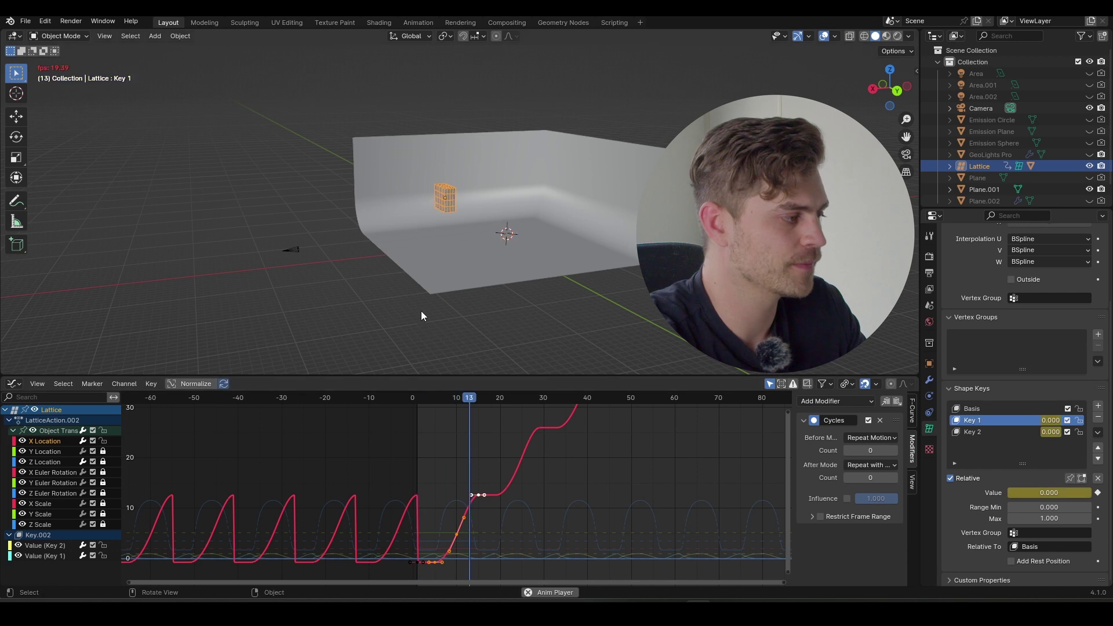
{"action": "middle_click_drag", "start_coordinate": [412, 289], "coordinate": [494, 287]}
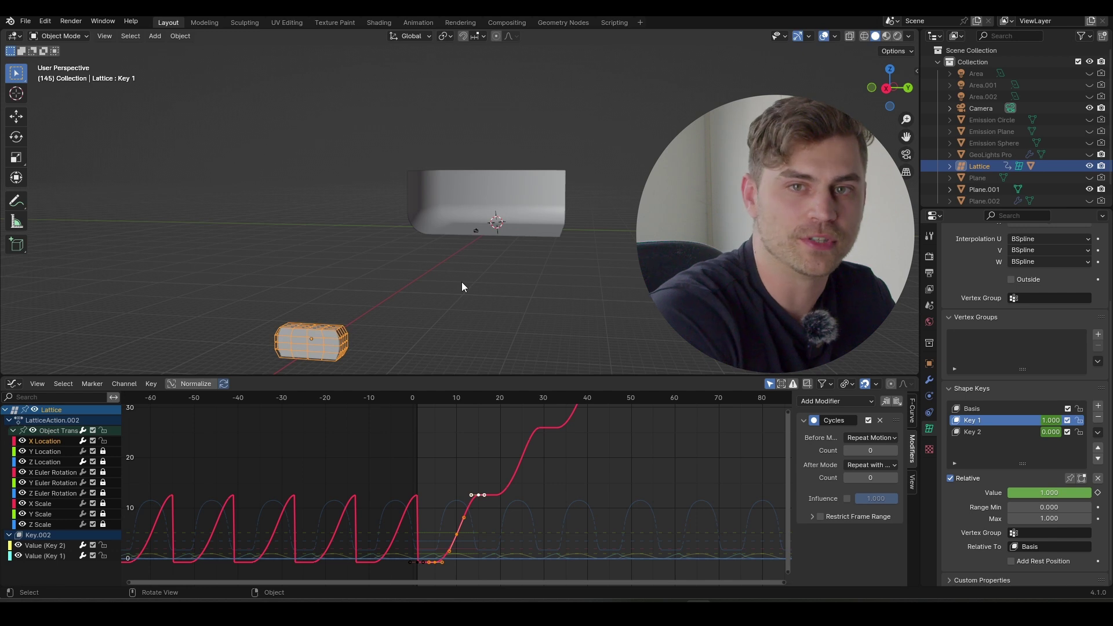
{"action": "key", "text": "space"}
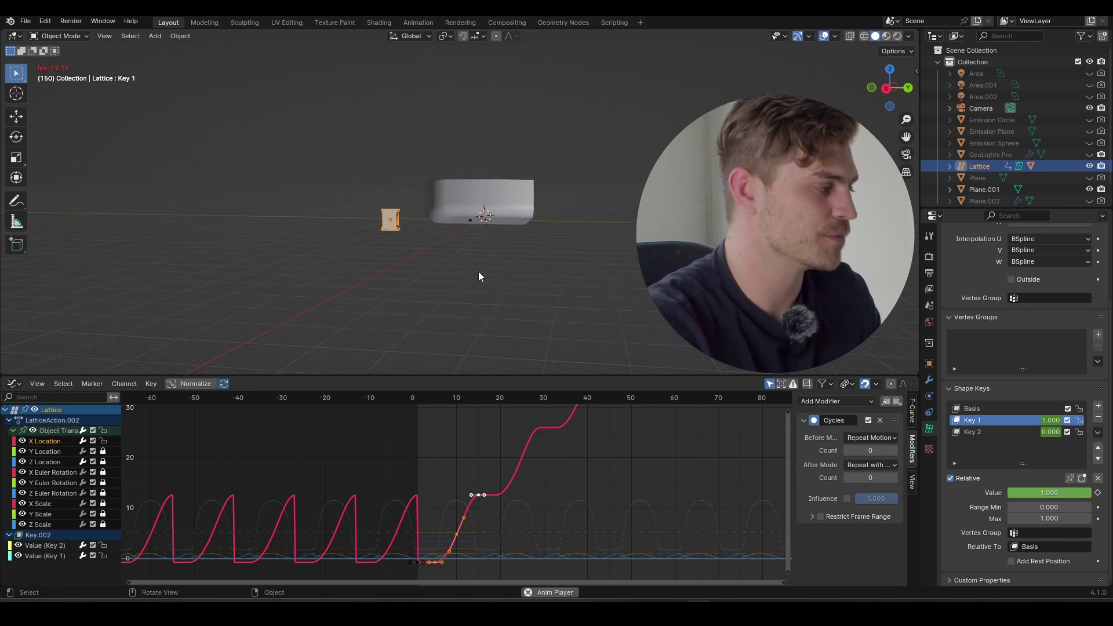